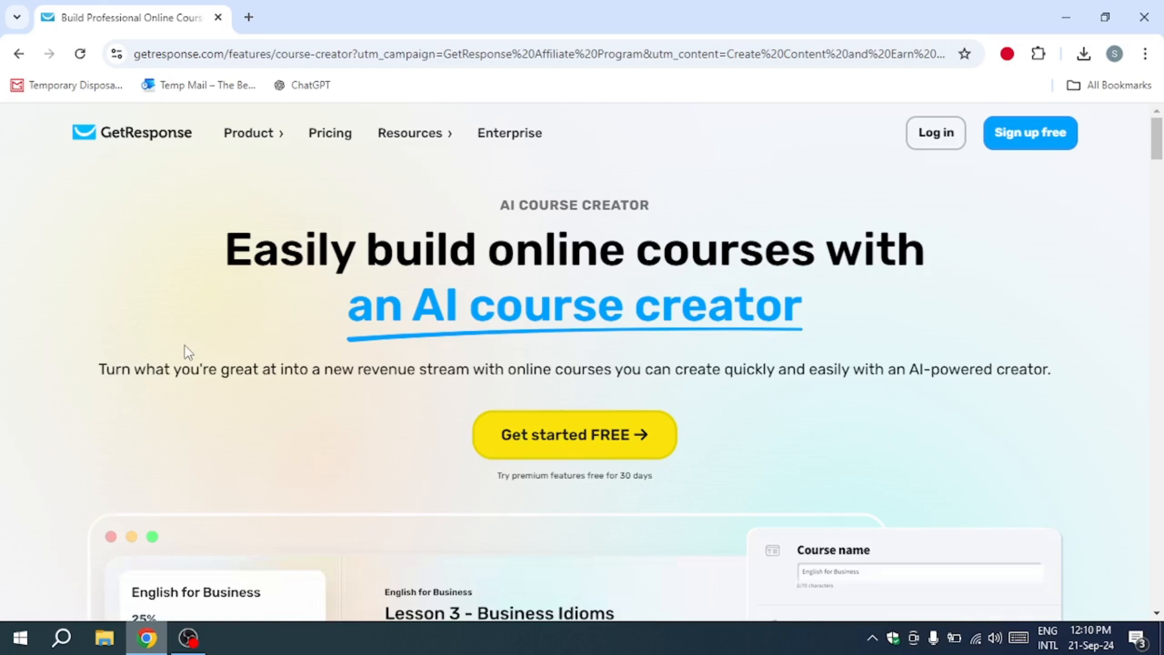
Step: Review the AI course creator feature page from its overview through the section on building online courses
scroll(188, 352, down, 1)
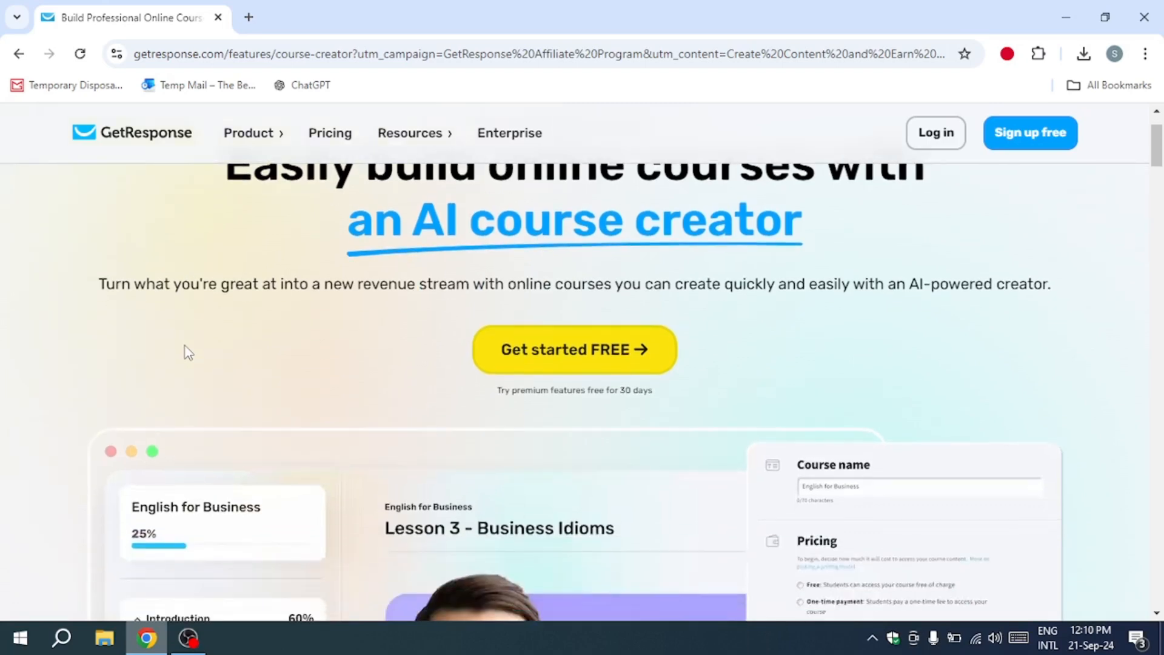
scroll(187, 352, down, 5)
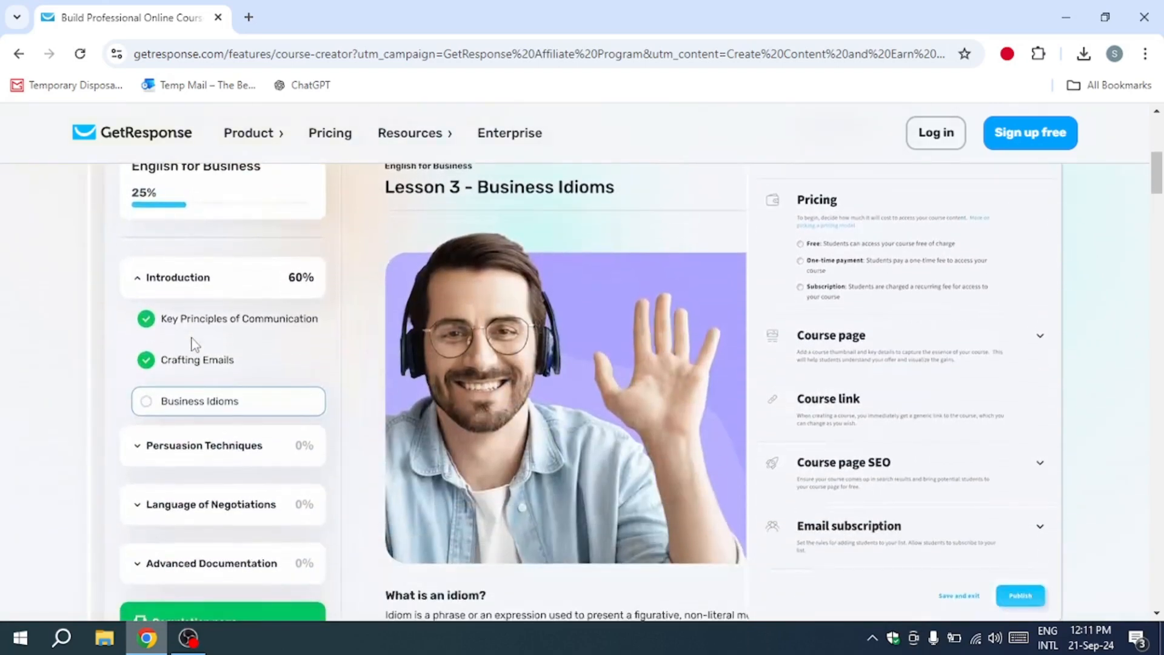
scroll(194, 344, down, 6)
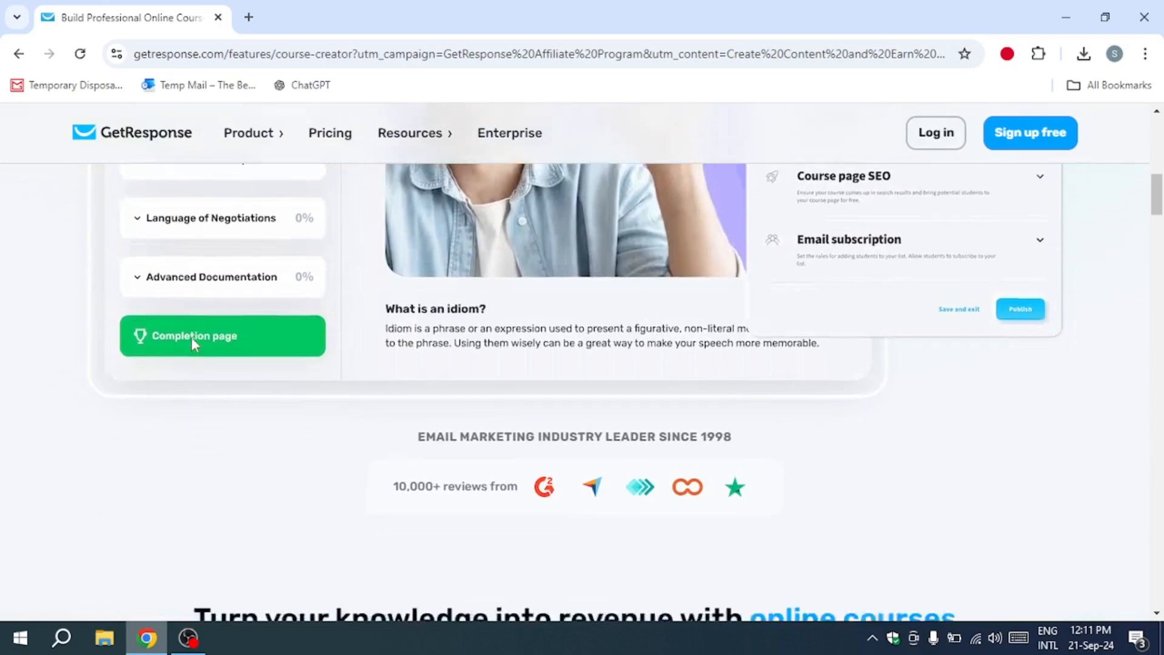
scroll(194, 343, down, 4)
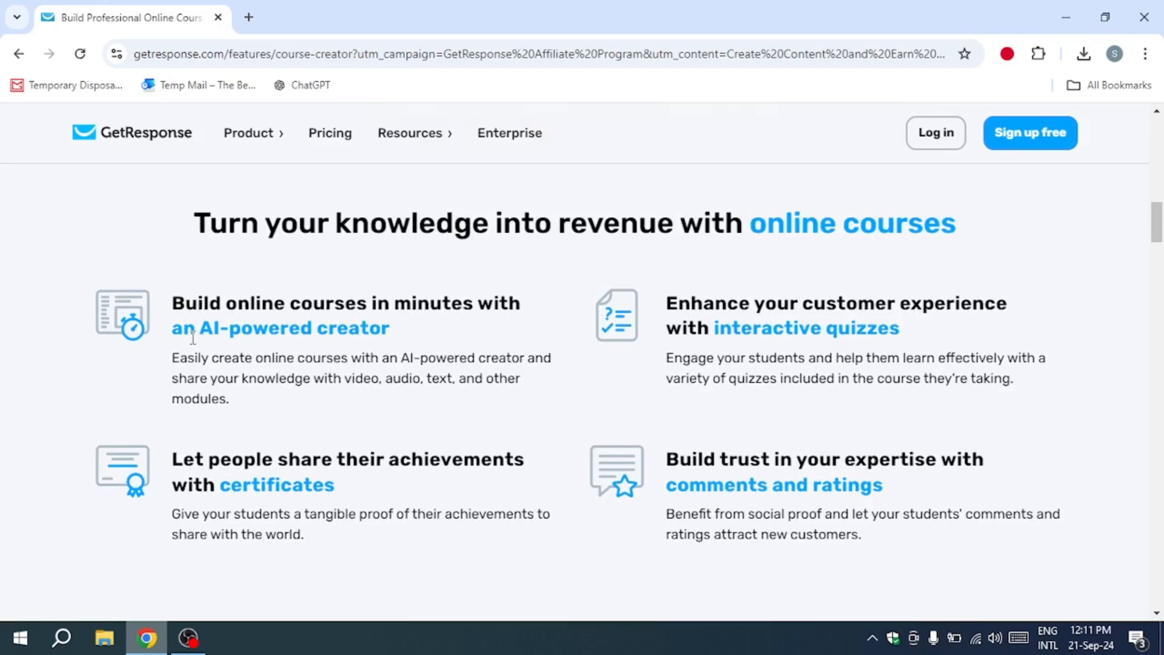
scroll(193, 338, down, 8)
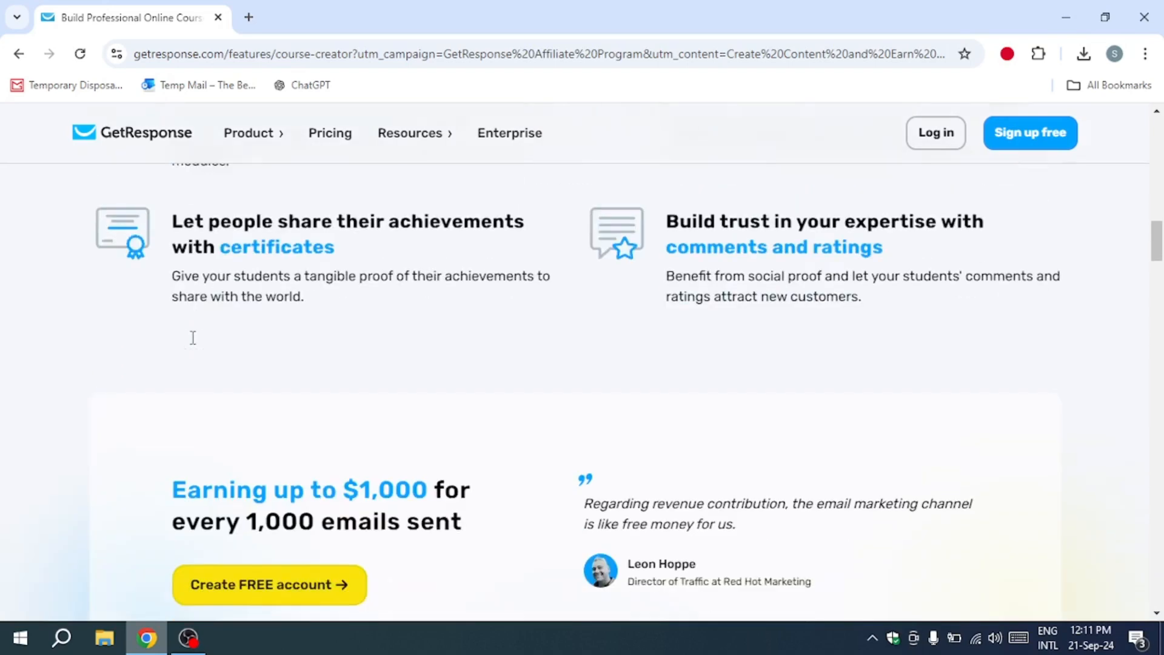
scroll(193, 338, down, 3)
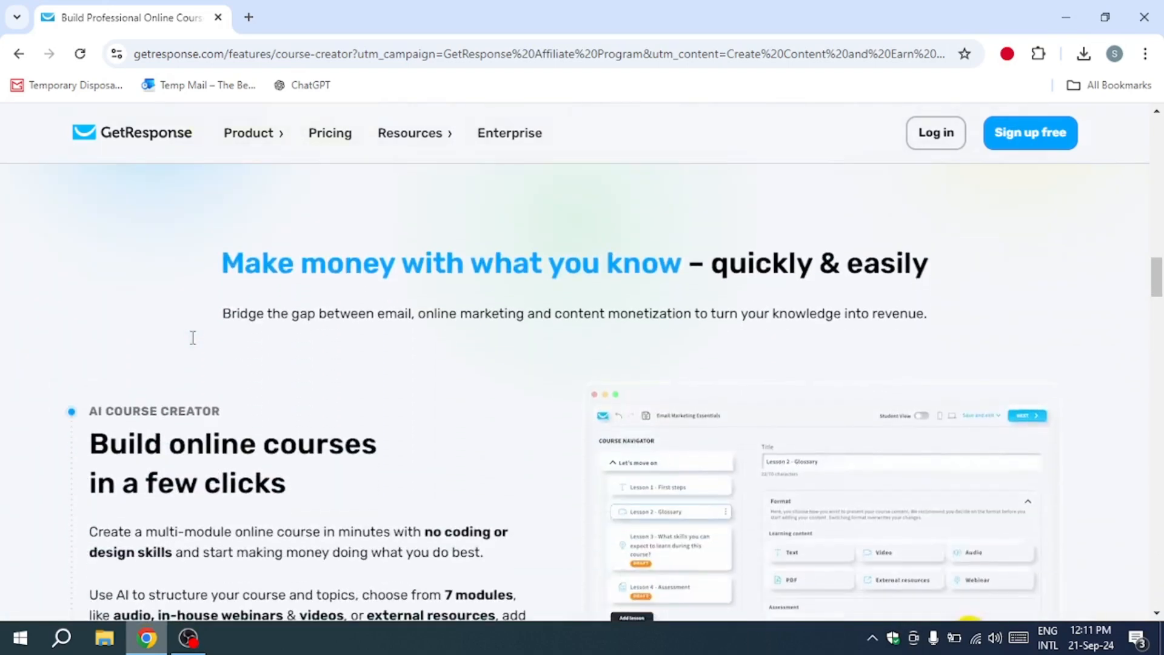
scroll(194, 344, down, 1)
scroll(194, 343, down, 1)
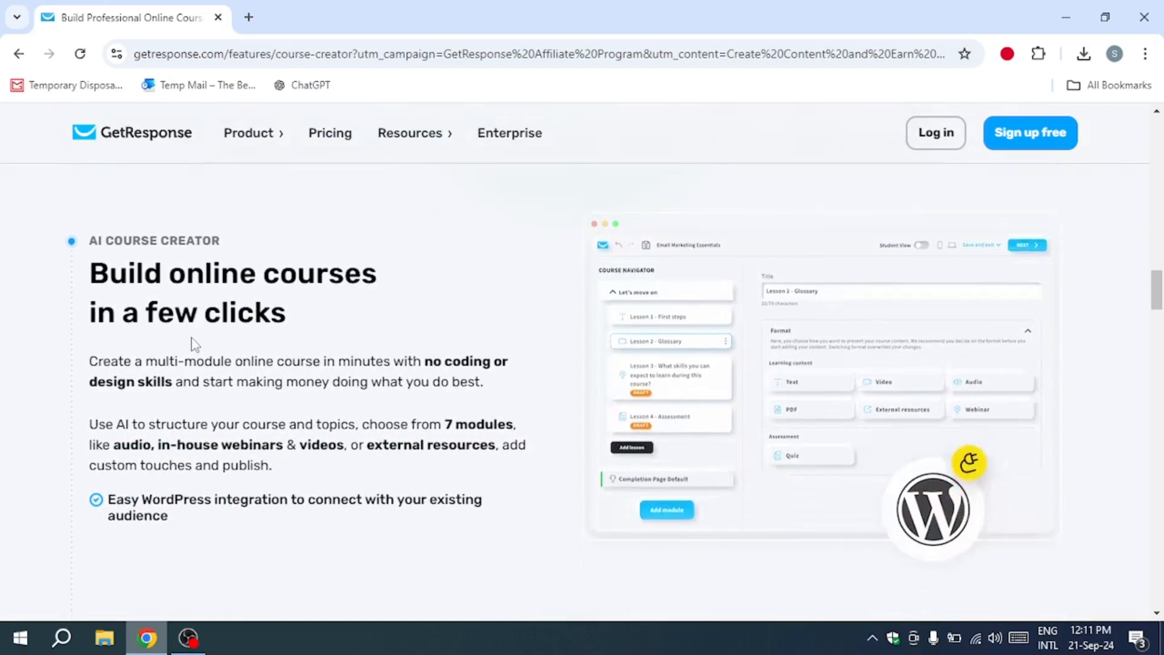
scroll(203, 332, down, 1)
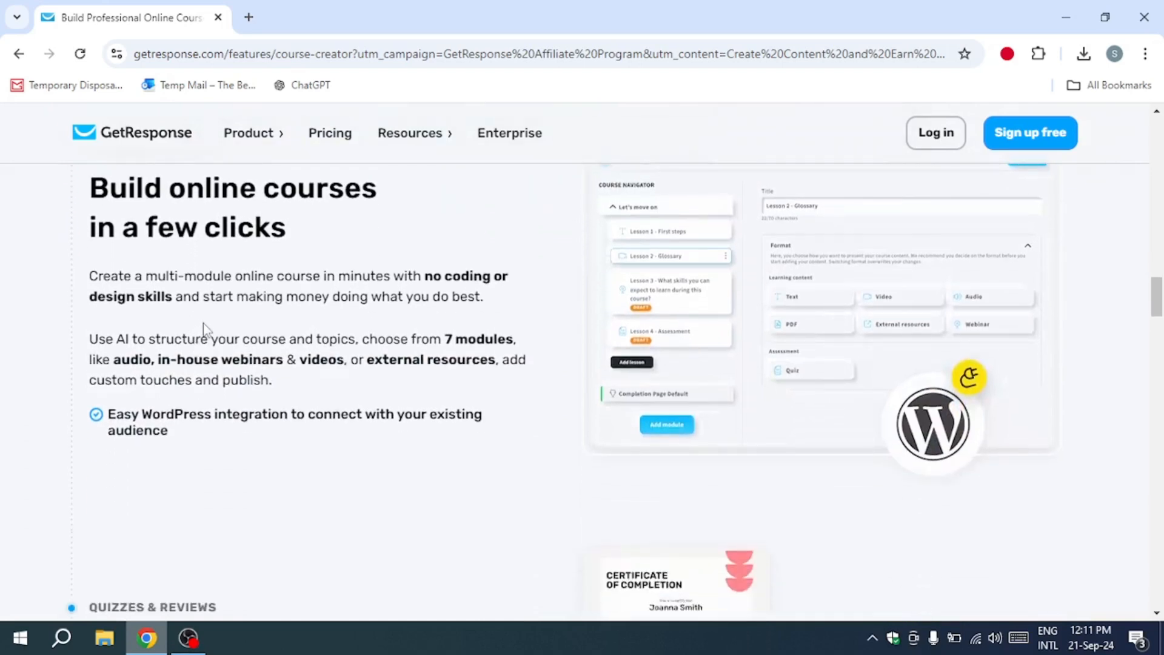
mouse_move(259, 143)
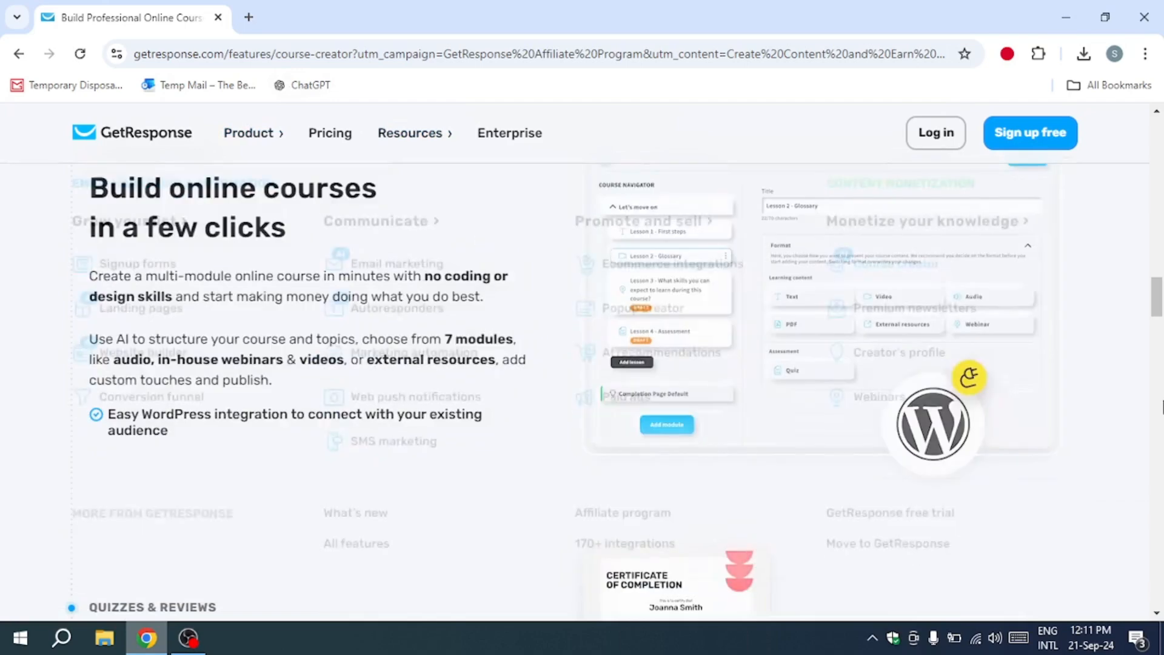
Step: Examine the sections on quizzes and reviews, creator's profile and membership area, and further ways to sell knowledge
scroll(359, 213, down, 5)
scroll(1162, 403, down, 1)
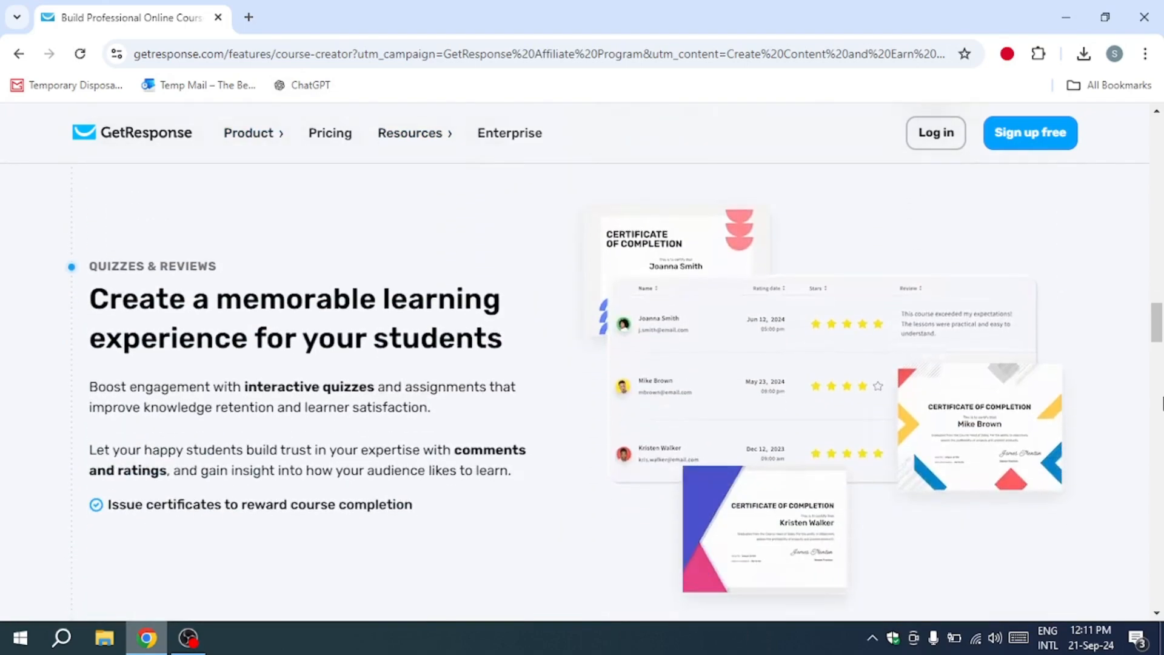
scroll(1162, 403, down, 2)
scroll(1162, 403, down, 2)
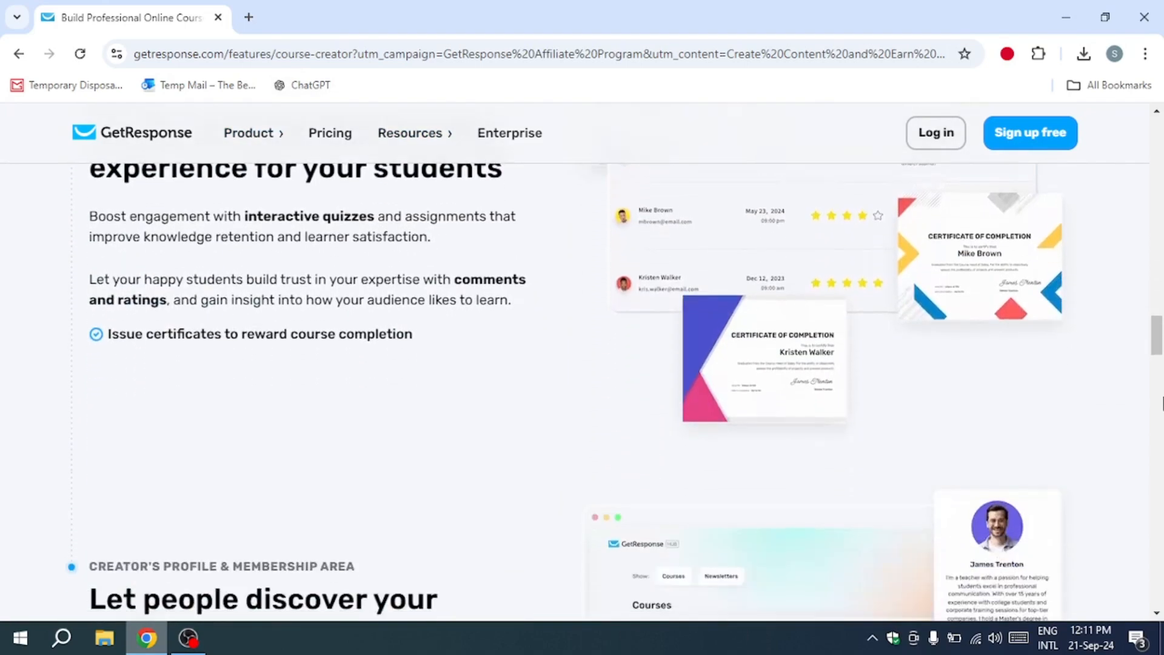
scroll(1162, 404, down, 4)
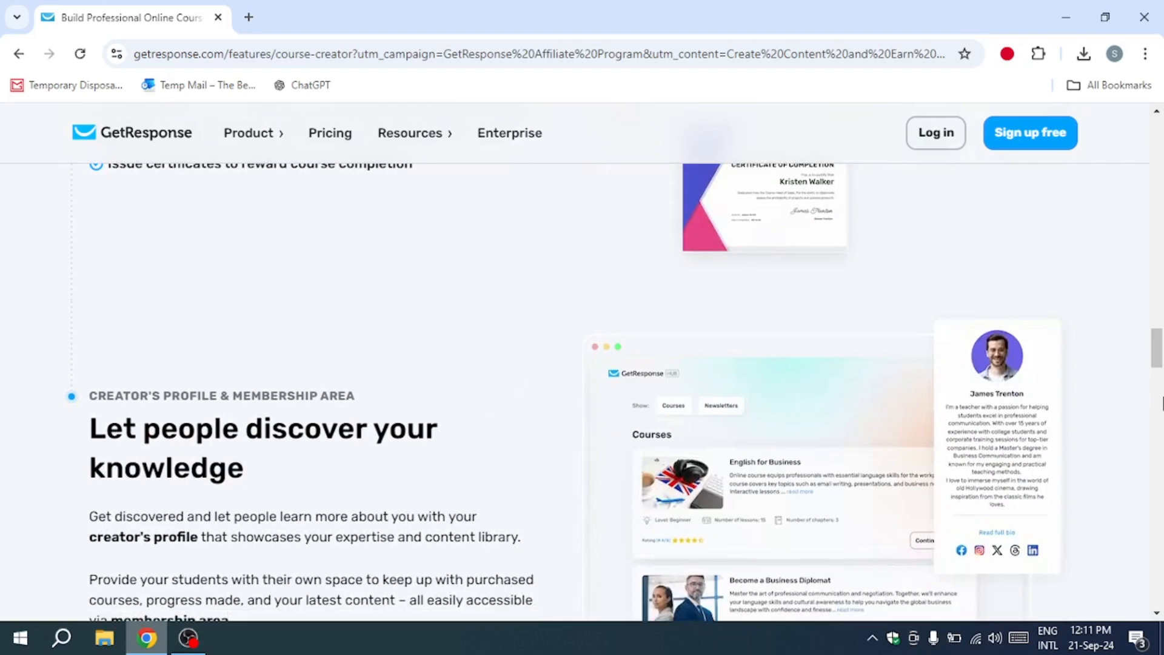
scroll(1162, 400, down, 4)
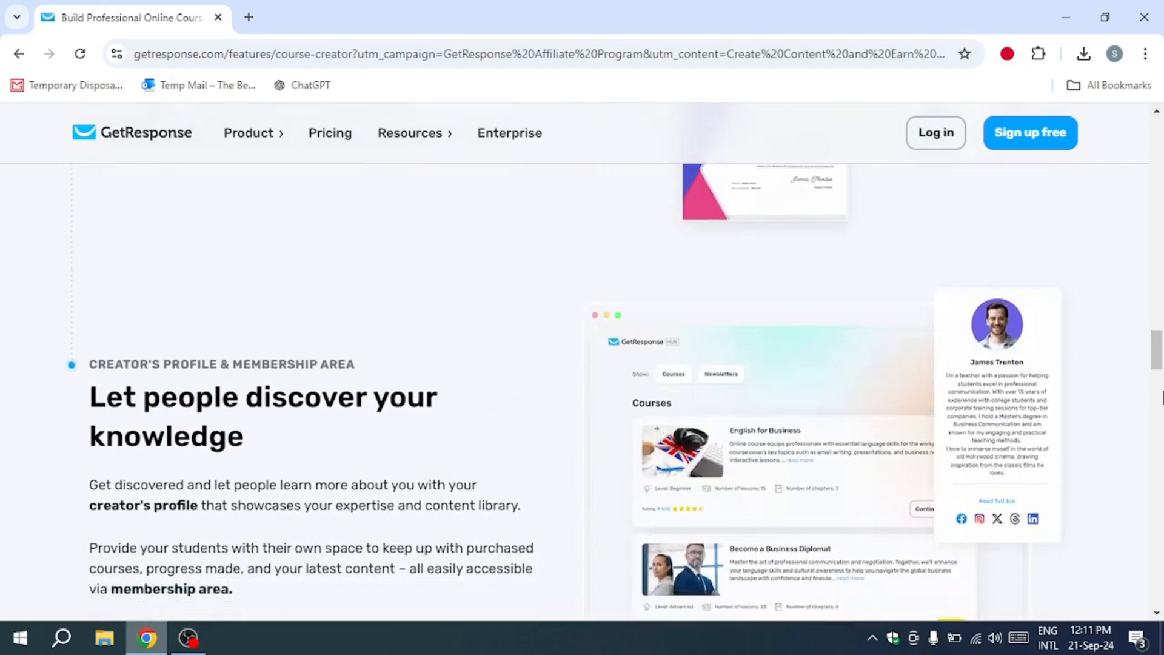
scroll(1161, 397, down, 6)
scroll(1162, 397, down, 6)
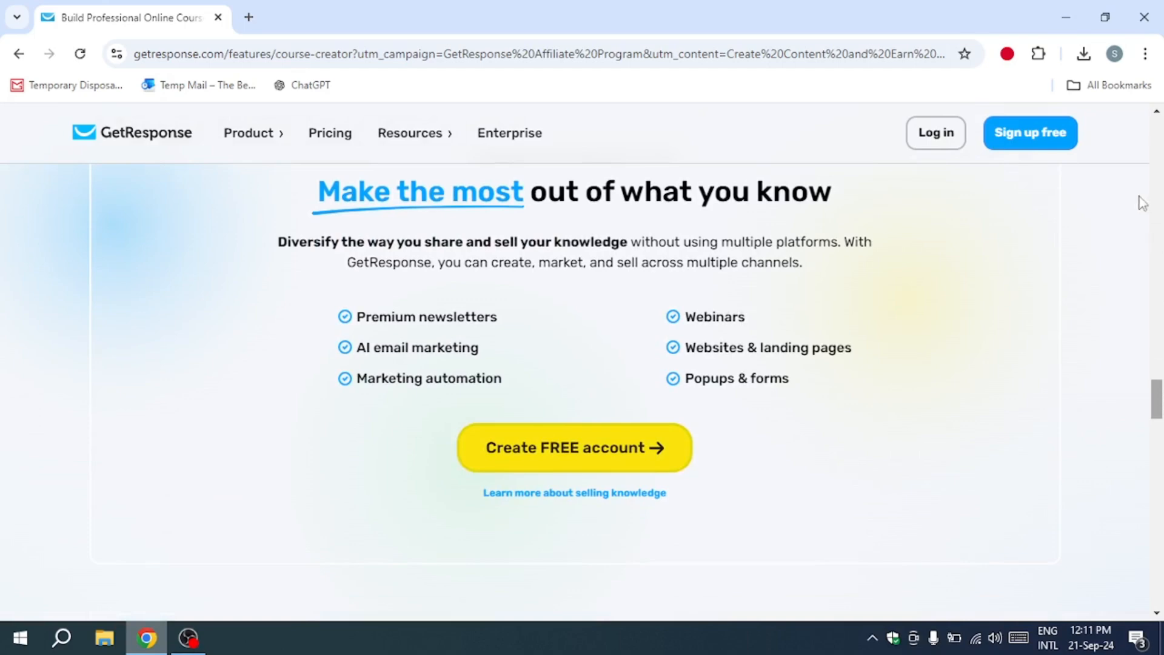
Step: Open the free account sign-up page and switch to logging in with an existing account
click(1020, 136)
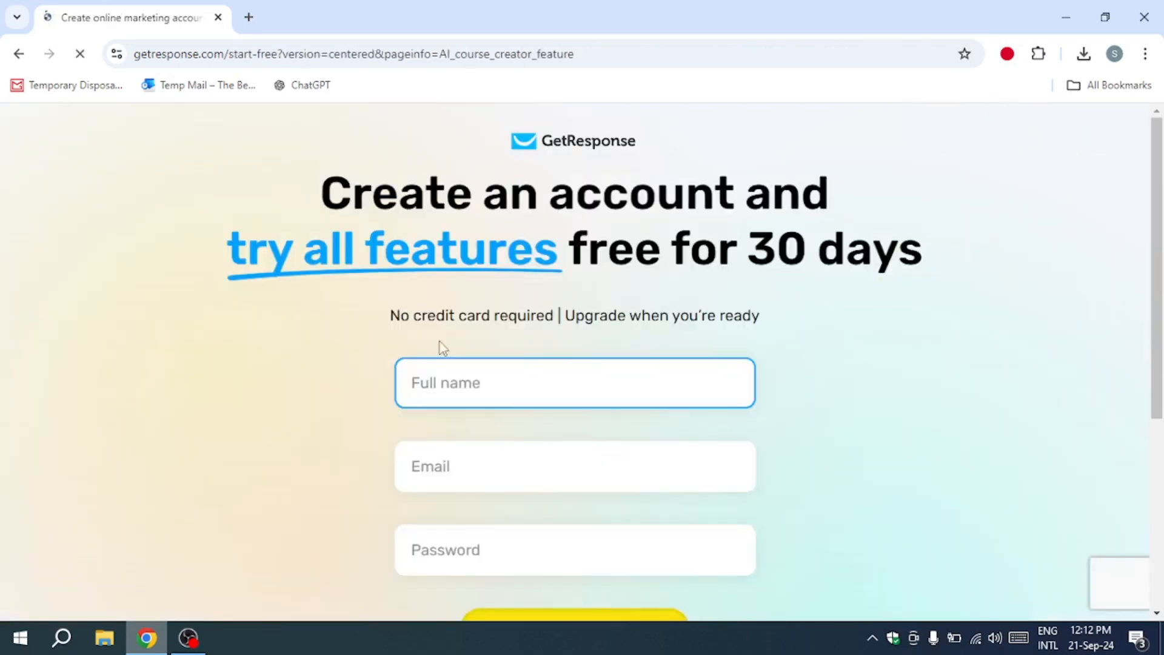
scroll(467, 400, down, 4)
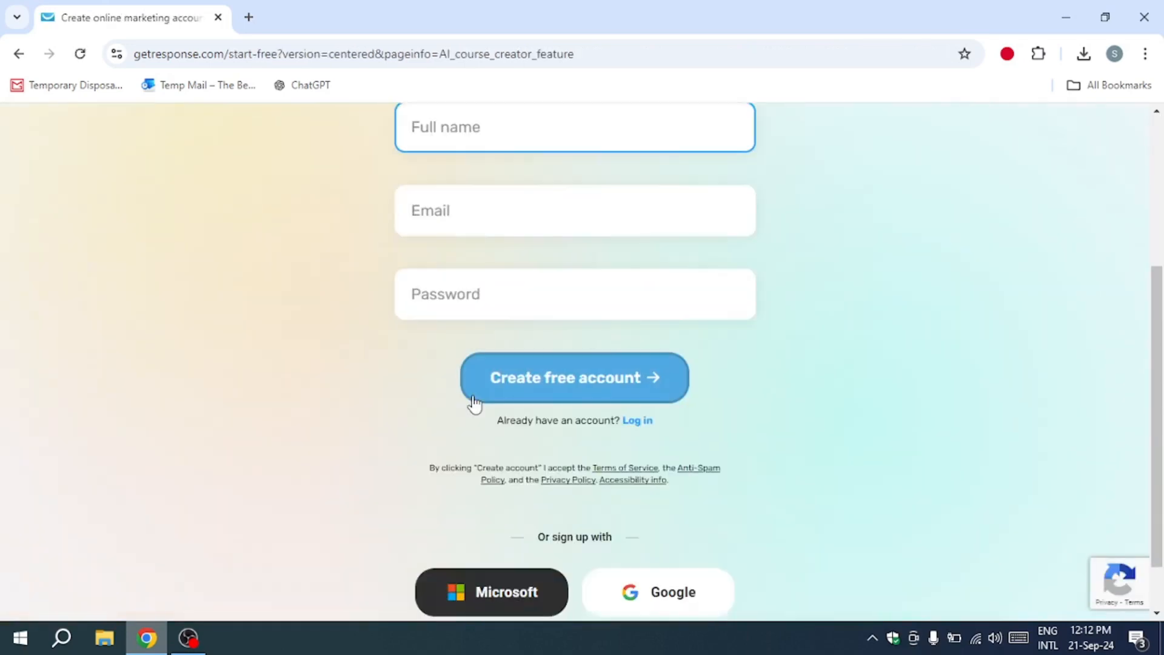
click(634, 421)
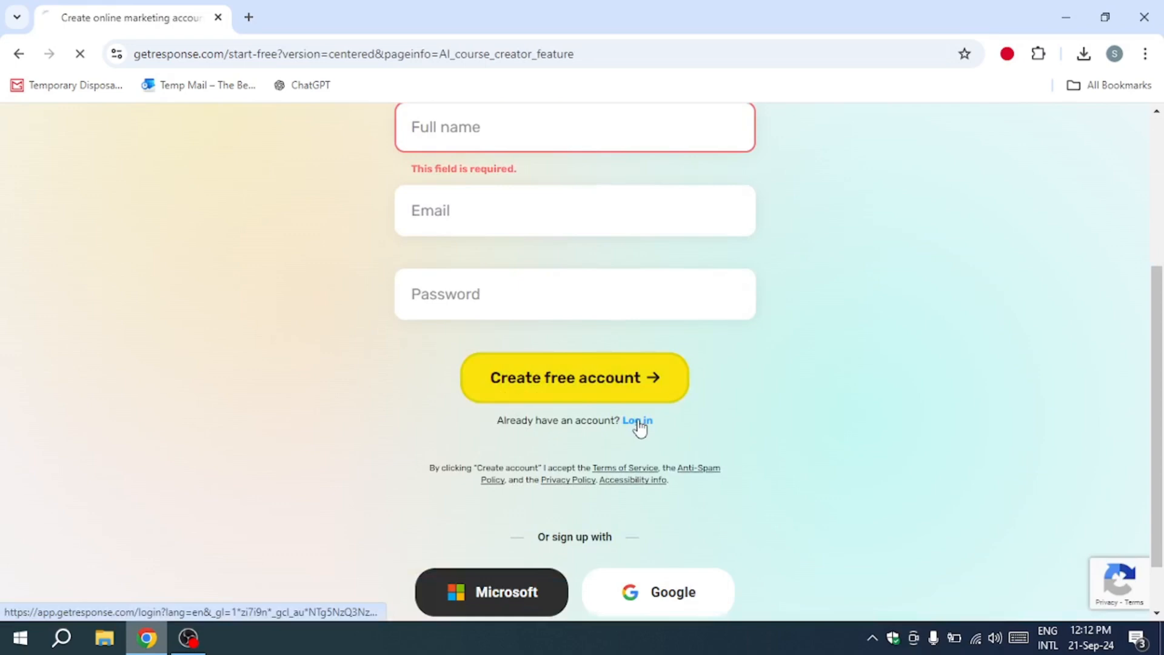
Step: Start creating a form or popup from the dashboard's quick actions and set it to display embedded in a page
scroll(578, 486, down, 2)
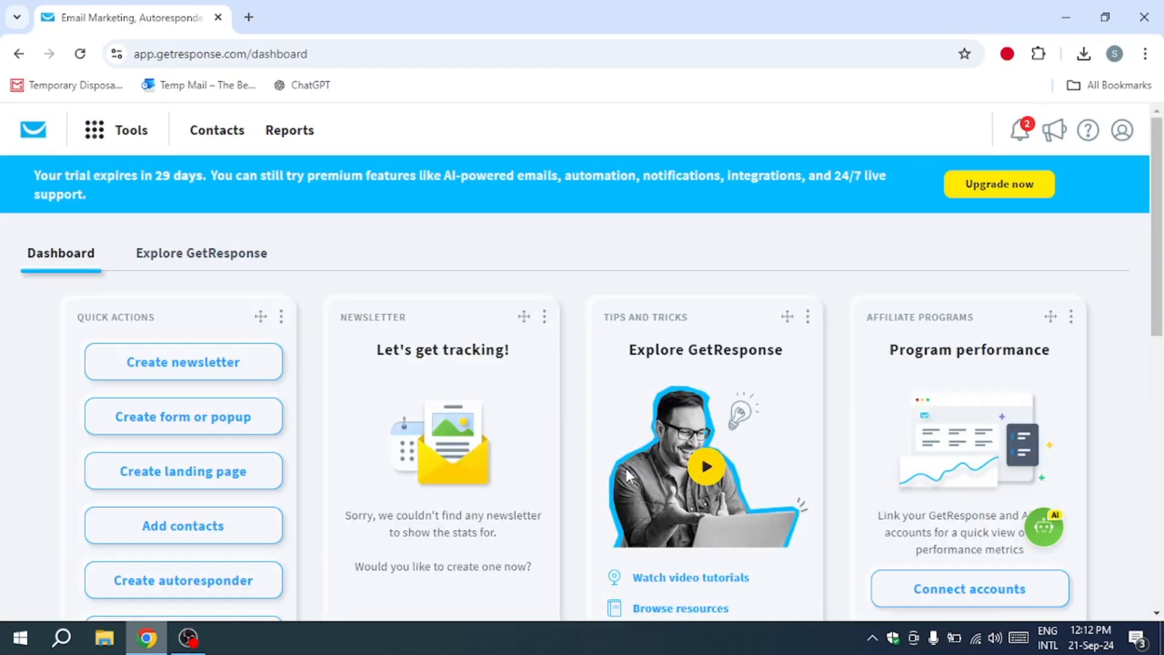
scroll(483, 400, down, 1)
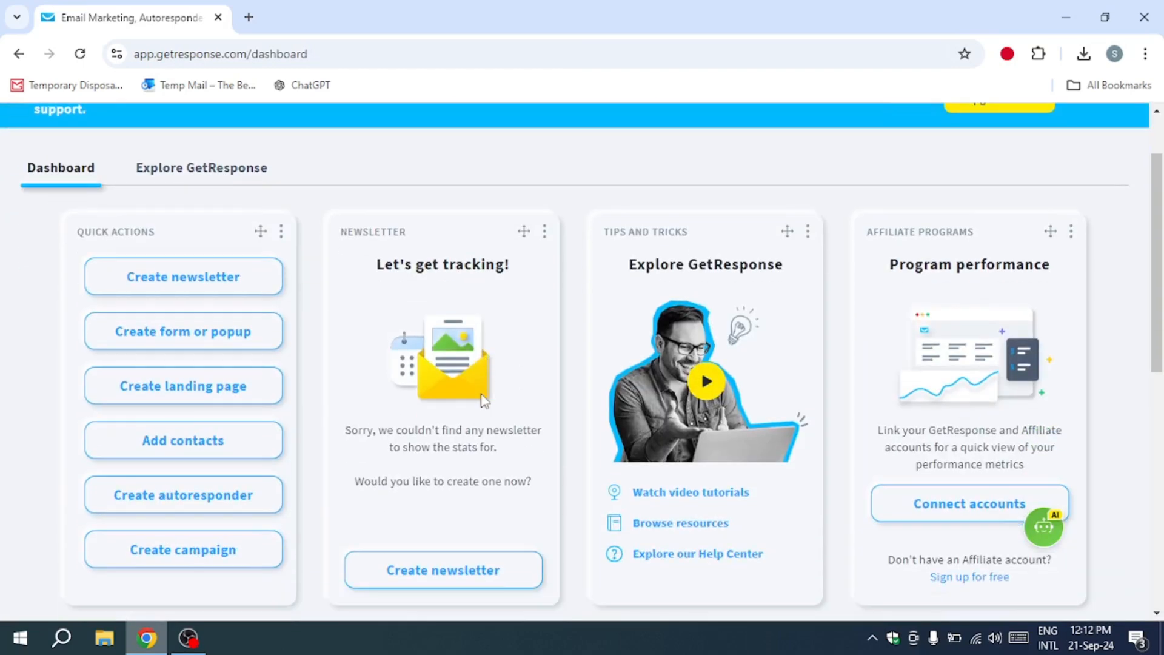
scroll(483, 401, up, 1)
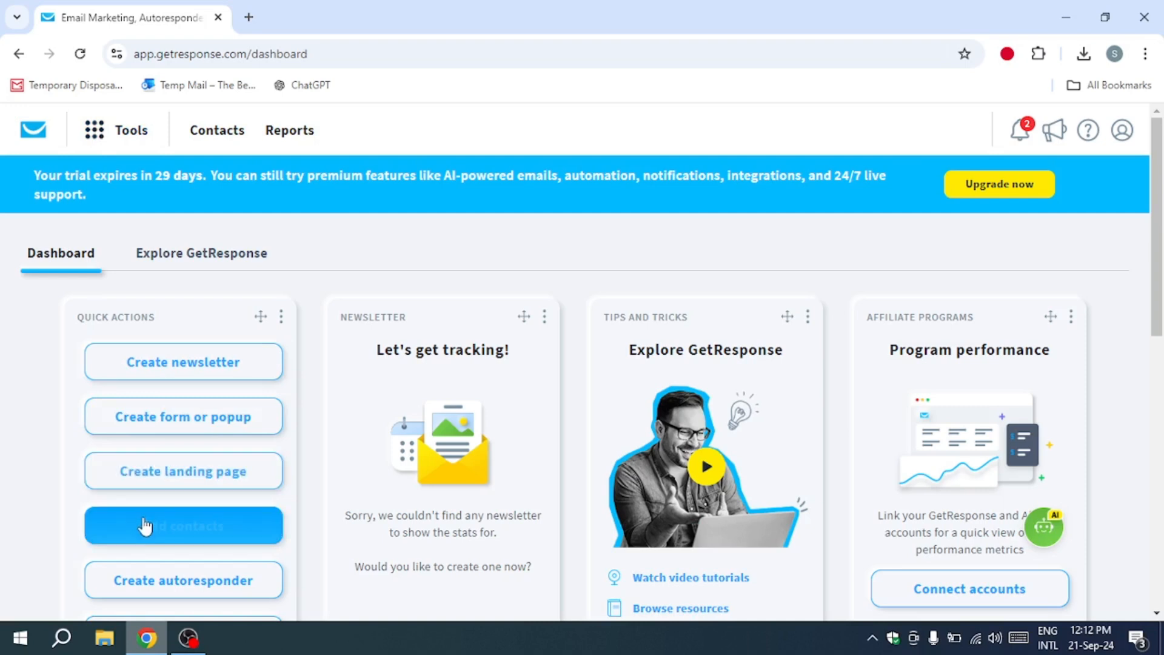
scroll(153, 577, down, 1)
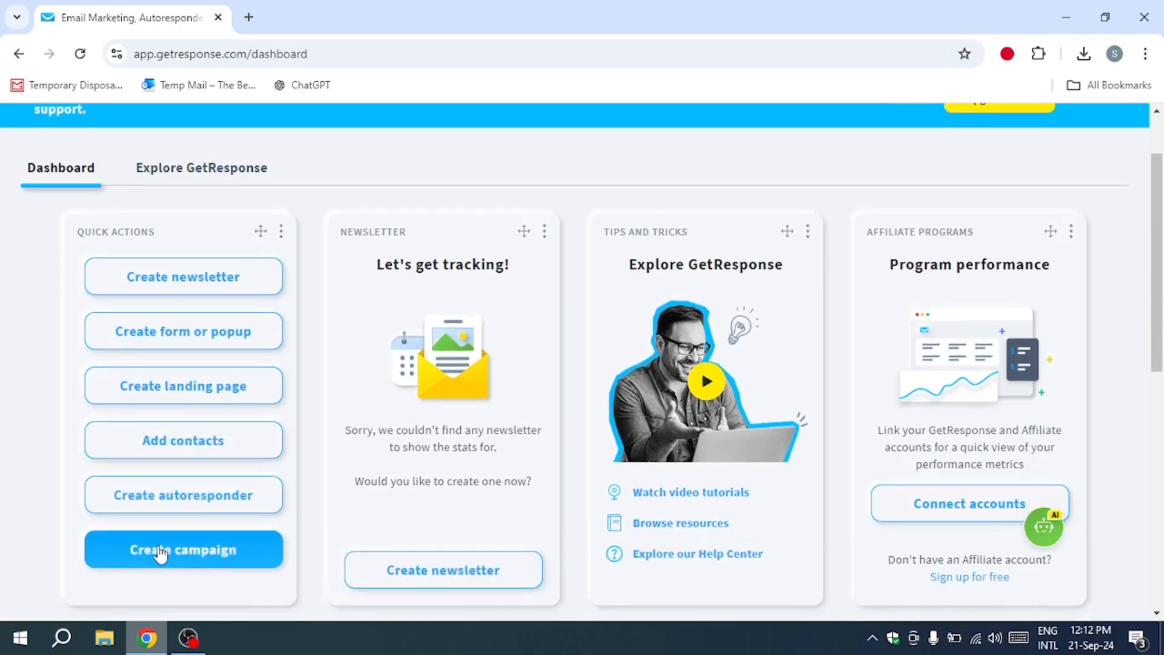
click(185, 343)
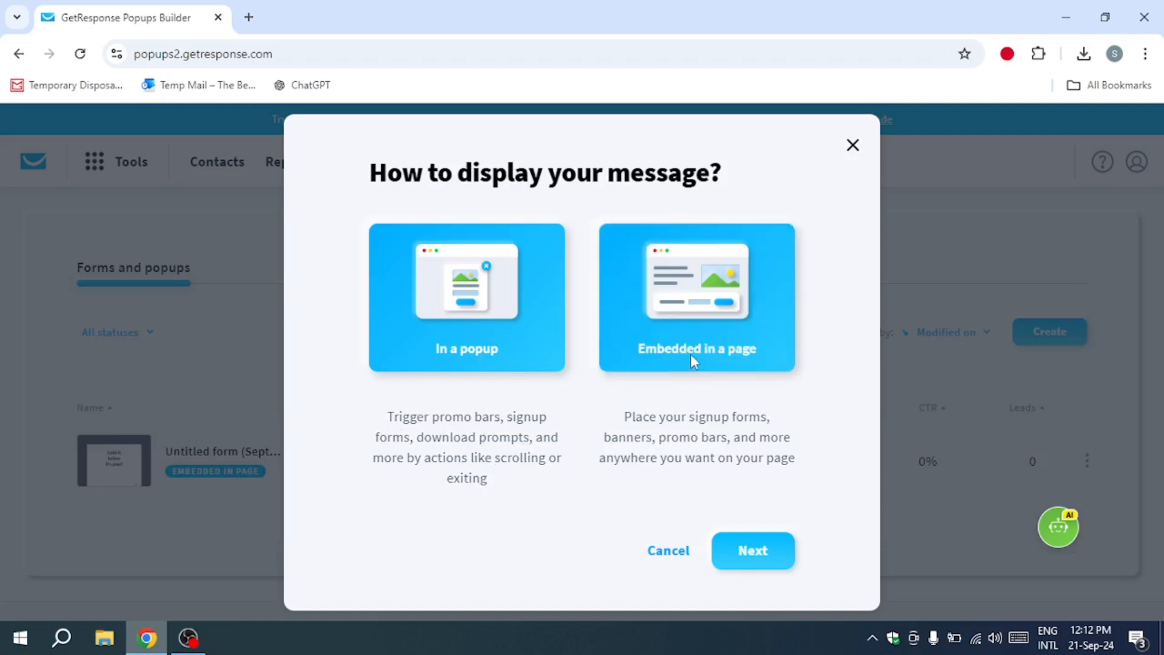
click(725, 345)
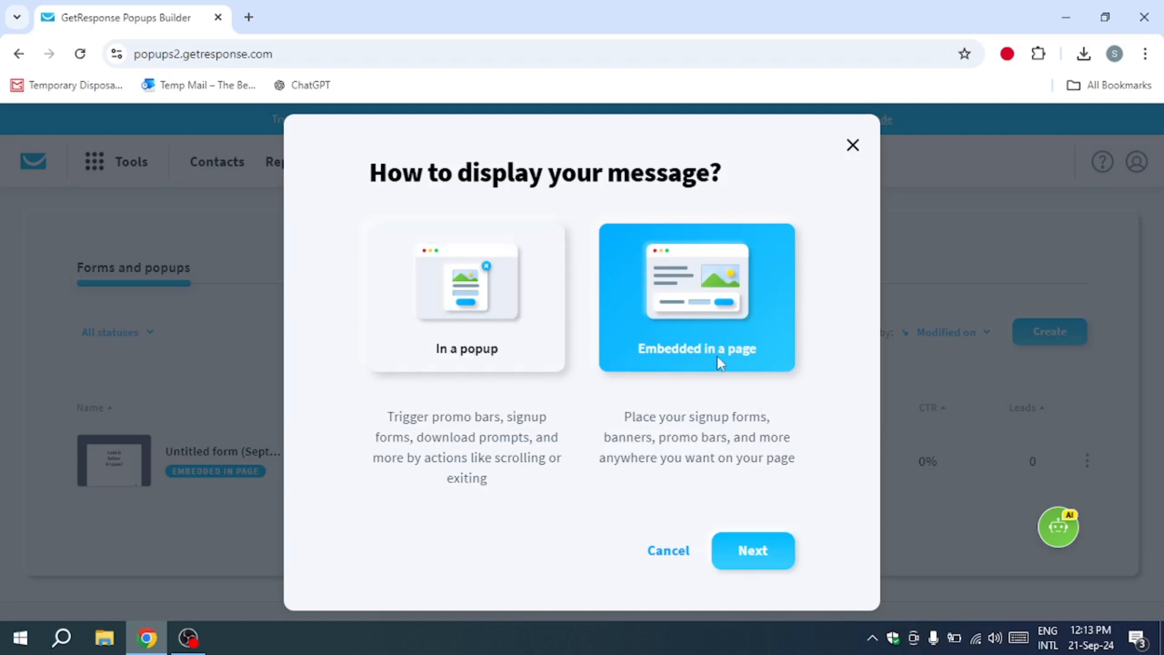
click(754, 551)
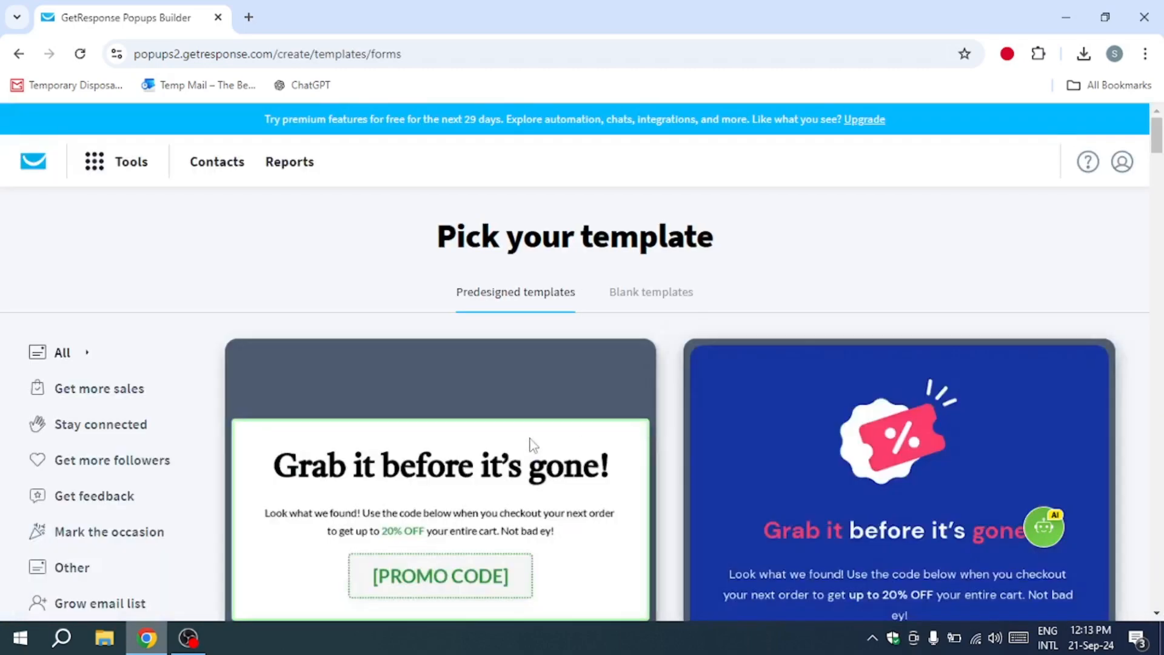
Step: Browse the predesigned form templates for a suitable design
scroll(447, 436, down, 3)
scroll(452, 436, up, 3)
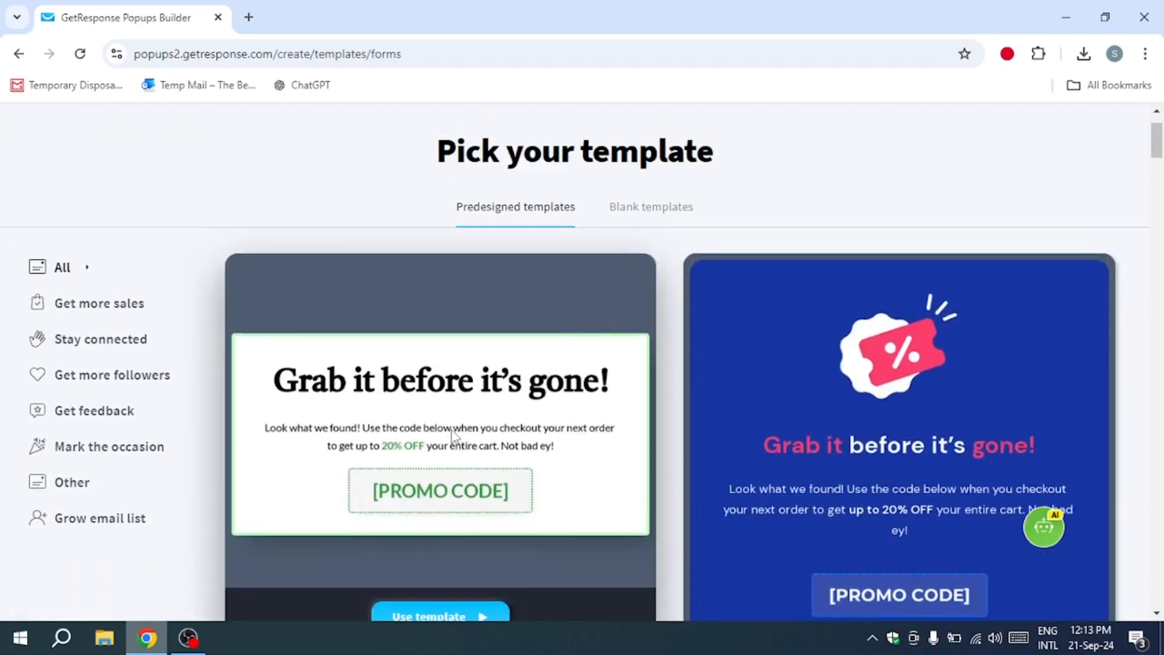
scroll(450, 427, down, 10)
scroll(456, 432, down, 20)
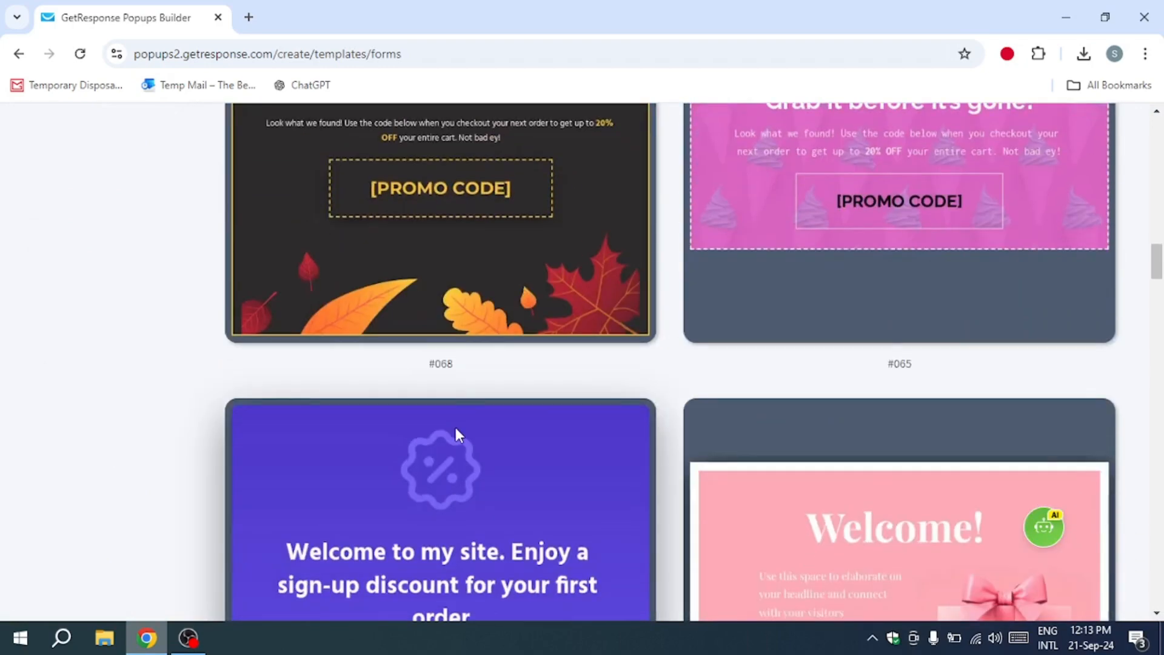
scroll(454, 433, up, 15)
scroll(459, 434, down, 2)
scroll(457, 429, down, 15)
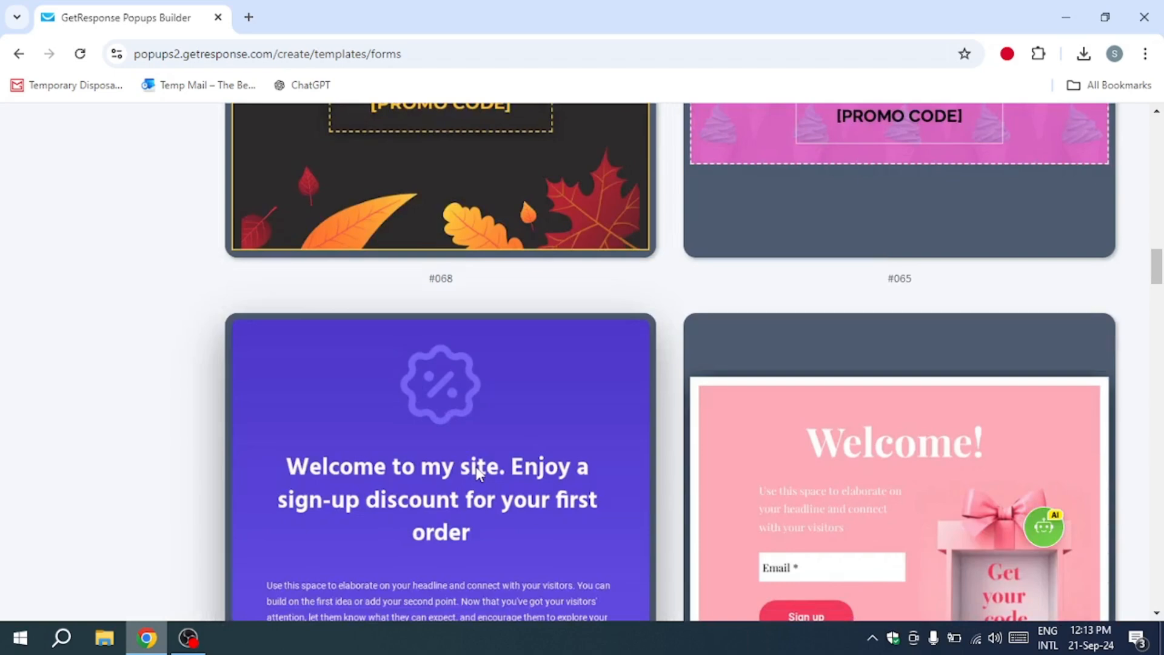
scroll(540, 574, down, 4)
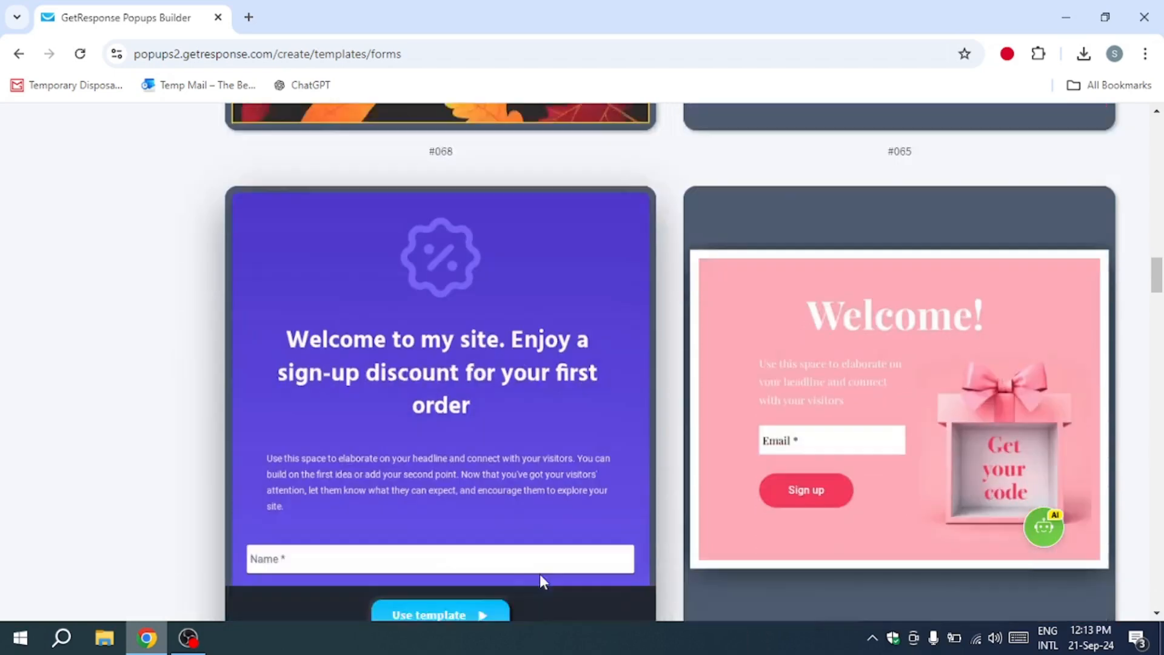
scroll(543, 561, up, 9)
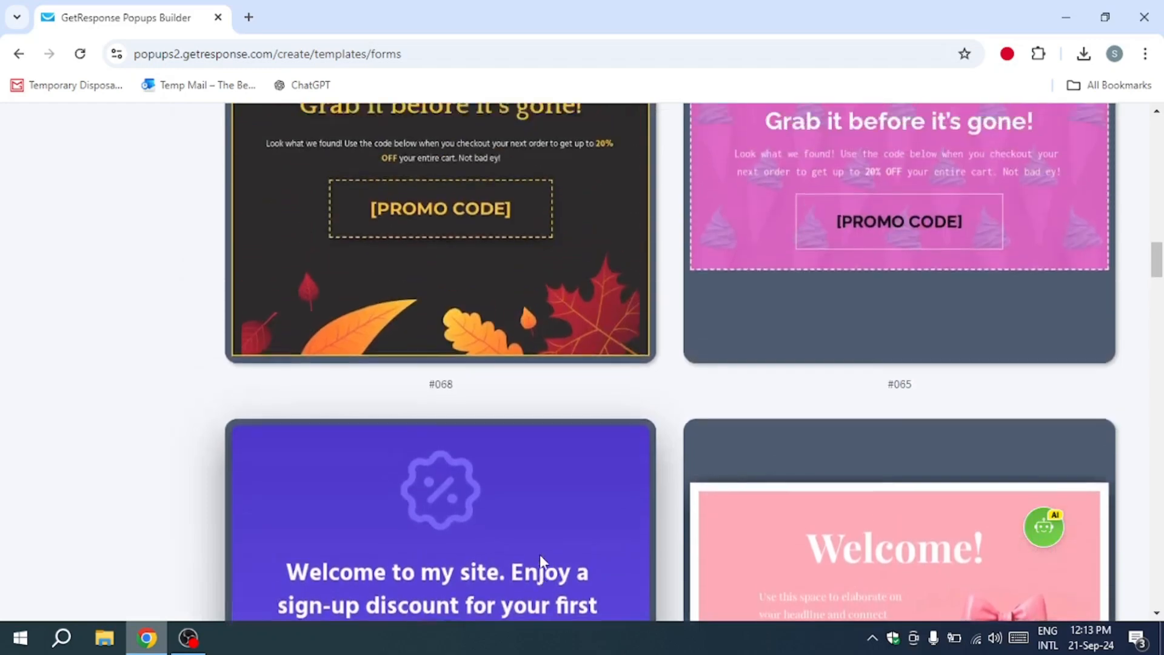
scroll(541, 551, up, 15)
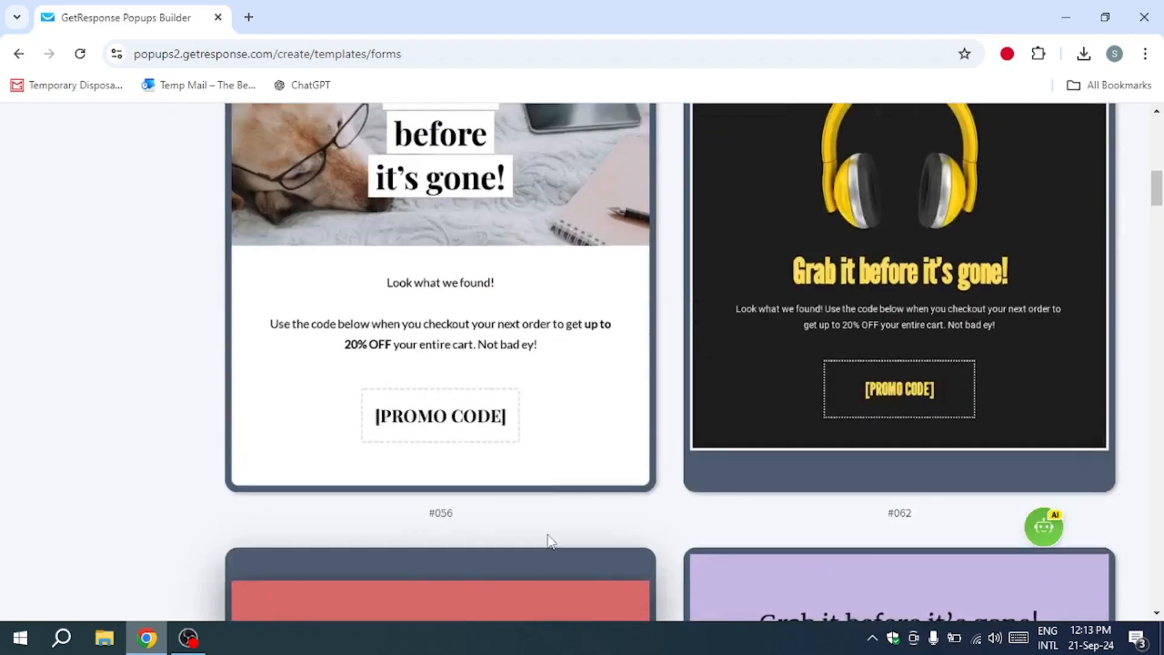
scroll(546, 539, down, 3)
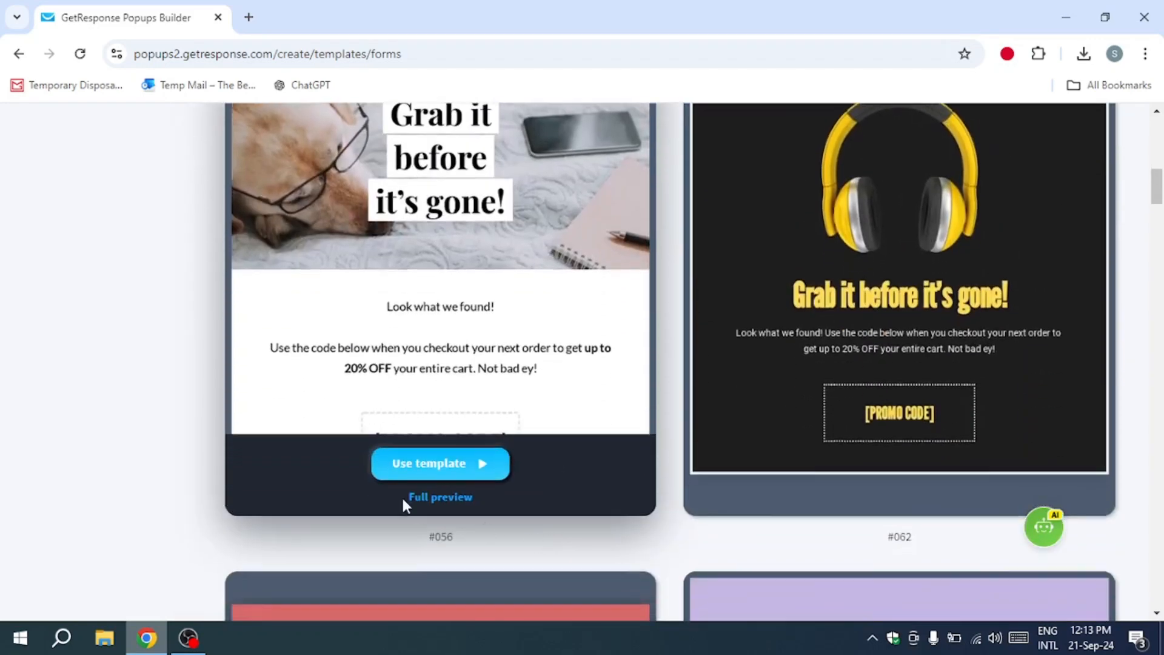
Step: View the full preview of template #056 and use that template for the embedded form
click(424, 499)
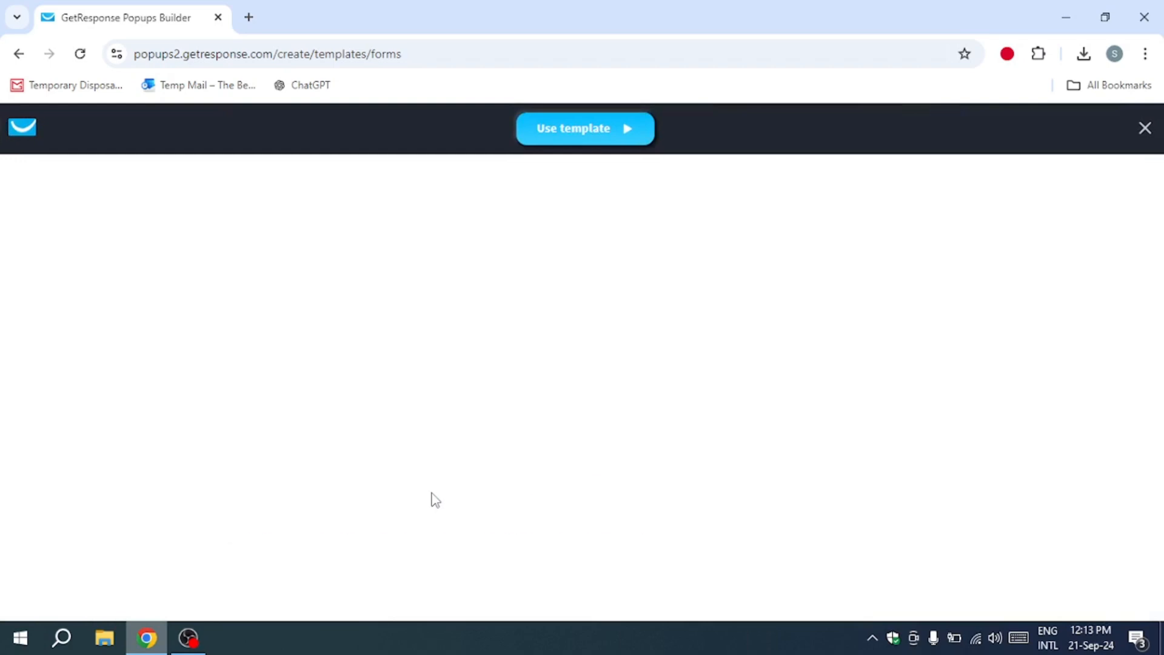
scroll(574, 420, down, 2)
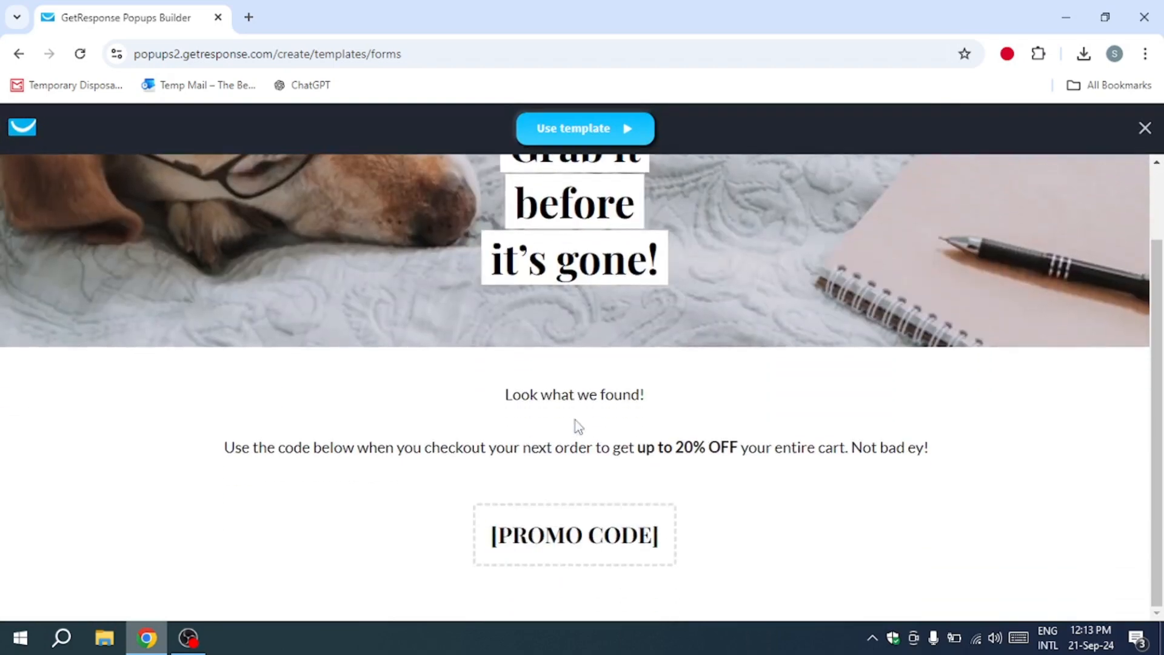
scroll(578, 426, up, 2)
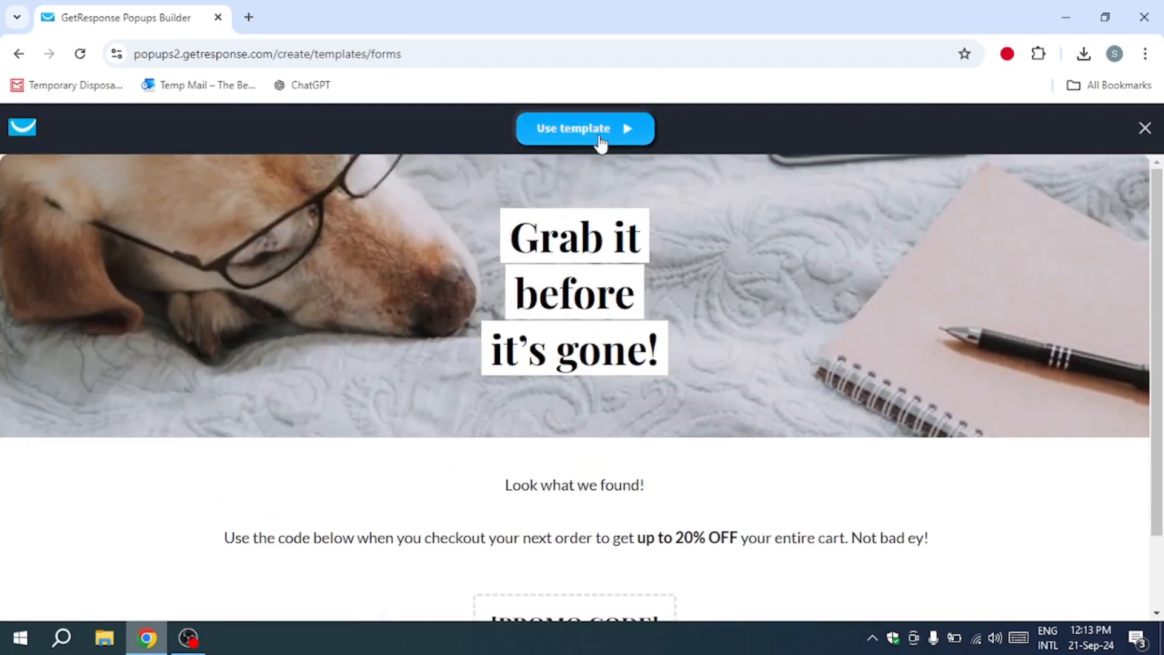
click(599, 133)
key(XF86MonBrightnessDown)
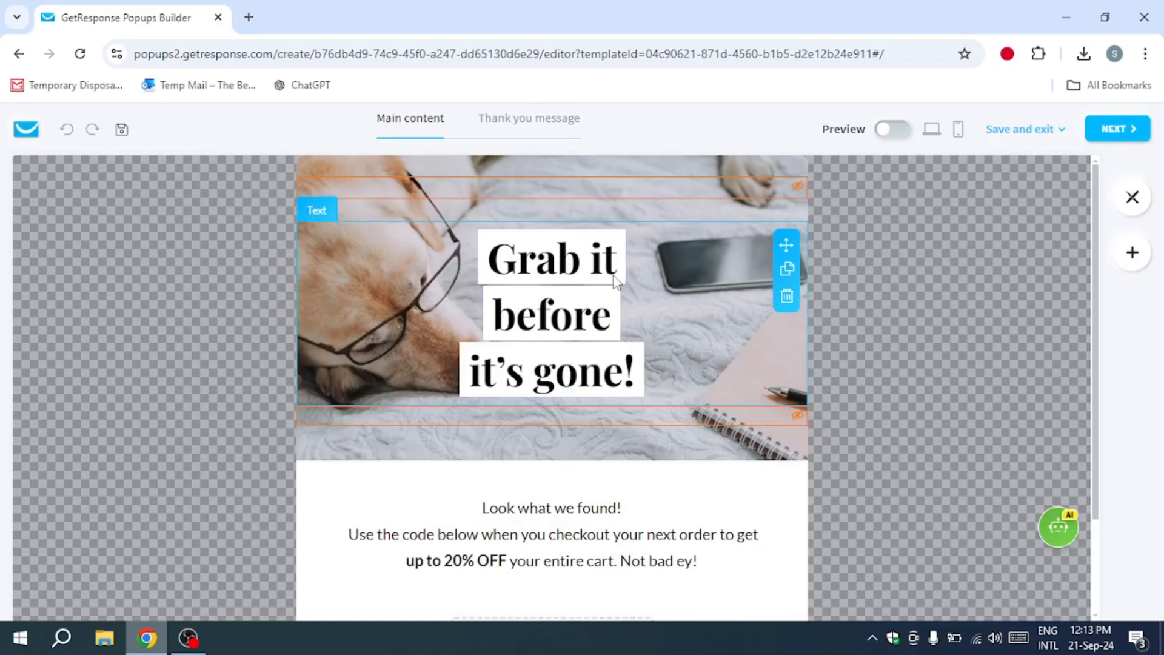
Step: Add a text element below the "Grab it before it's gone!" heading, above the "Look what we found!" text
click(509, 279)
drag(344, 257, 494, 385)
click(1129, 258)
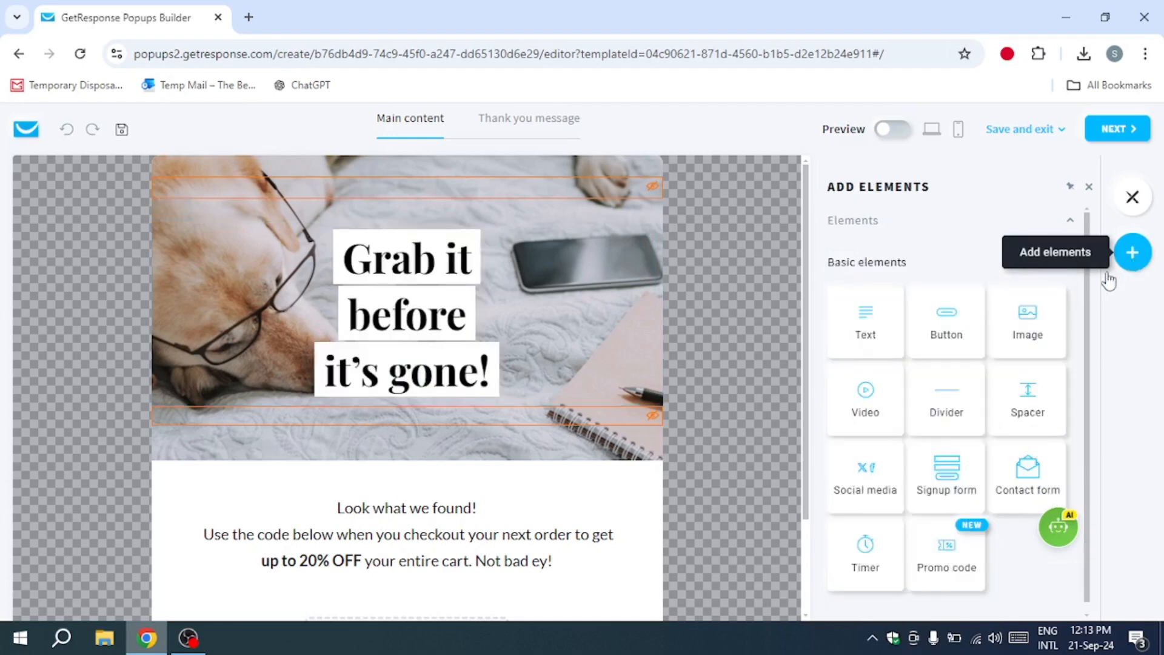
scroll(785, 346, down, 3)
drag(867, 330, 445, 402)
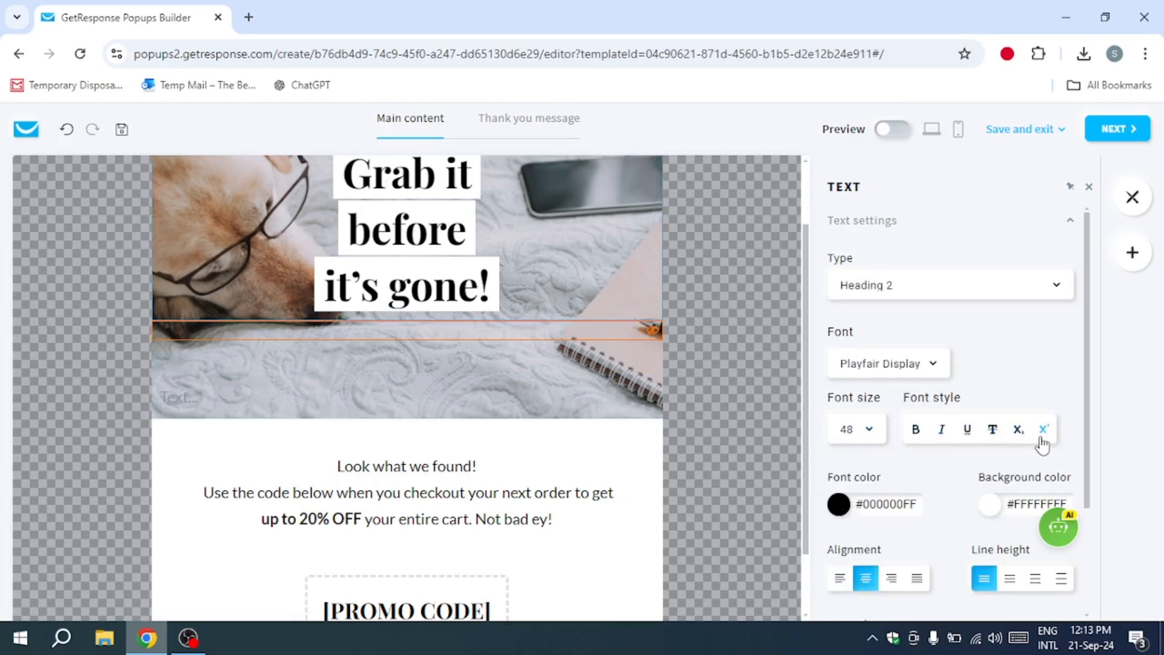
scroll(421, 343, down, 1)
scroll(394, 328, up, 2)
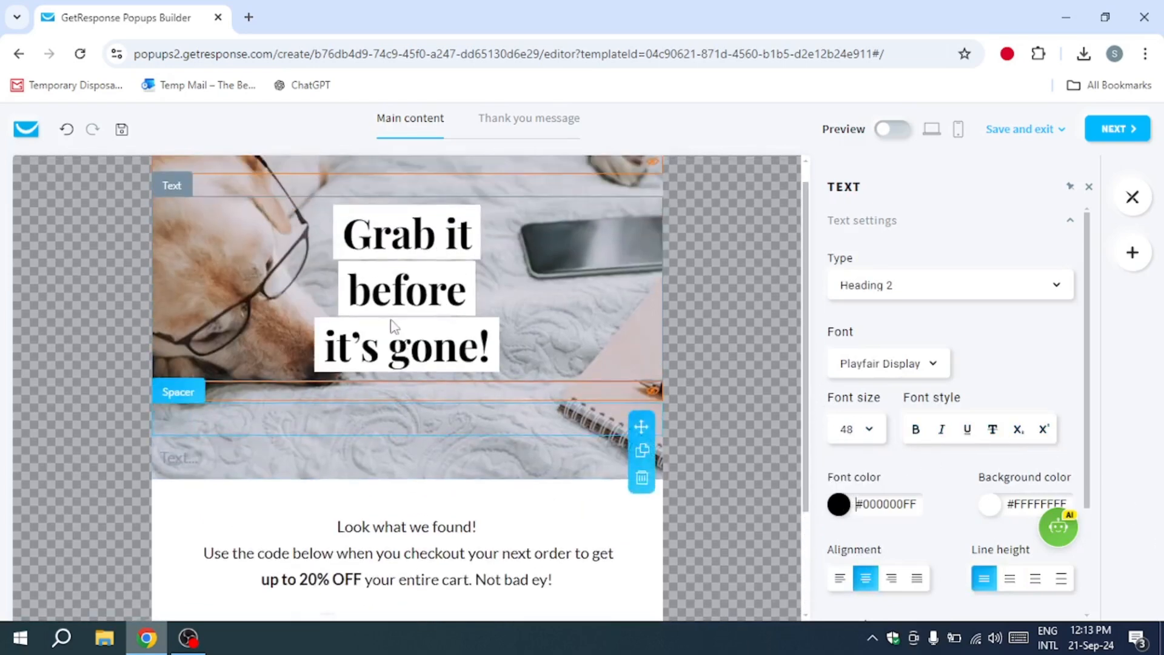
Step: Try to use the free charity image of a food donation box as the form body's background image
scroll(394, 328, down, 2)
scroll(476, 182, up, 3)
click(485, 176)
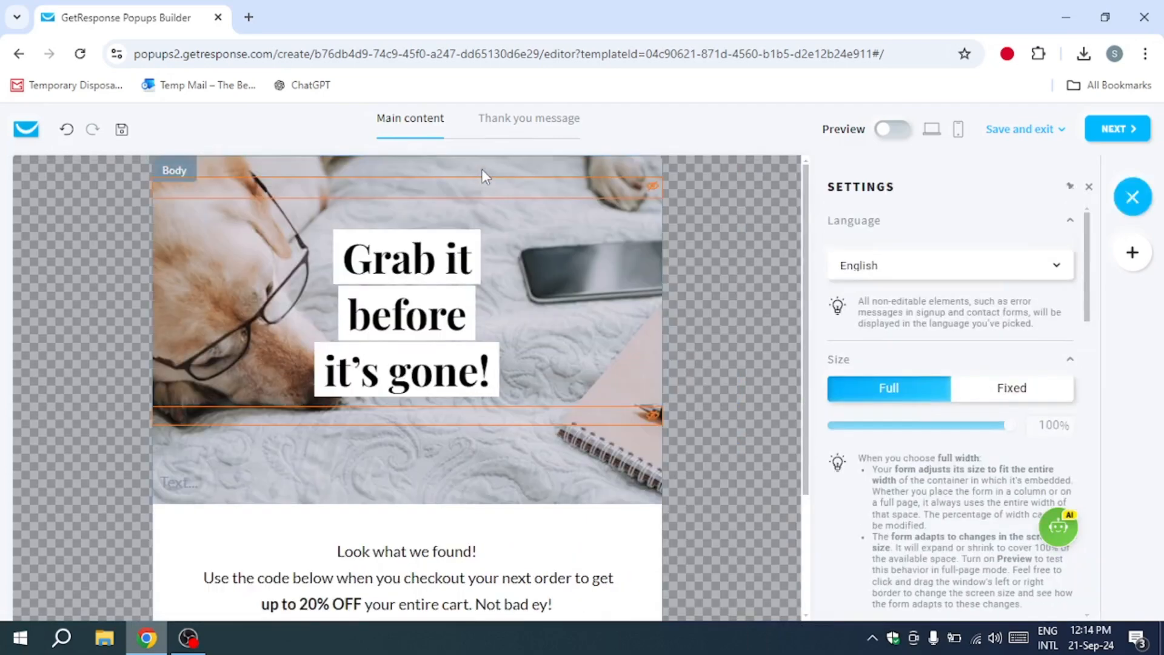
scroll(949, 413, down, 7)
click(948, 403)
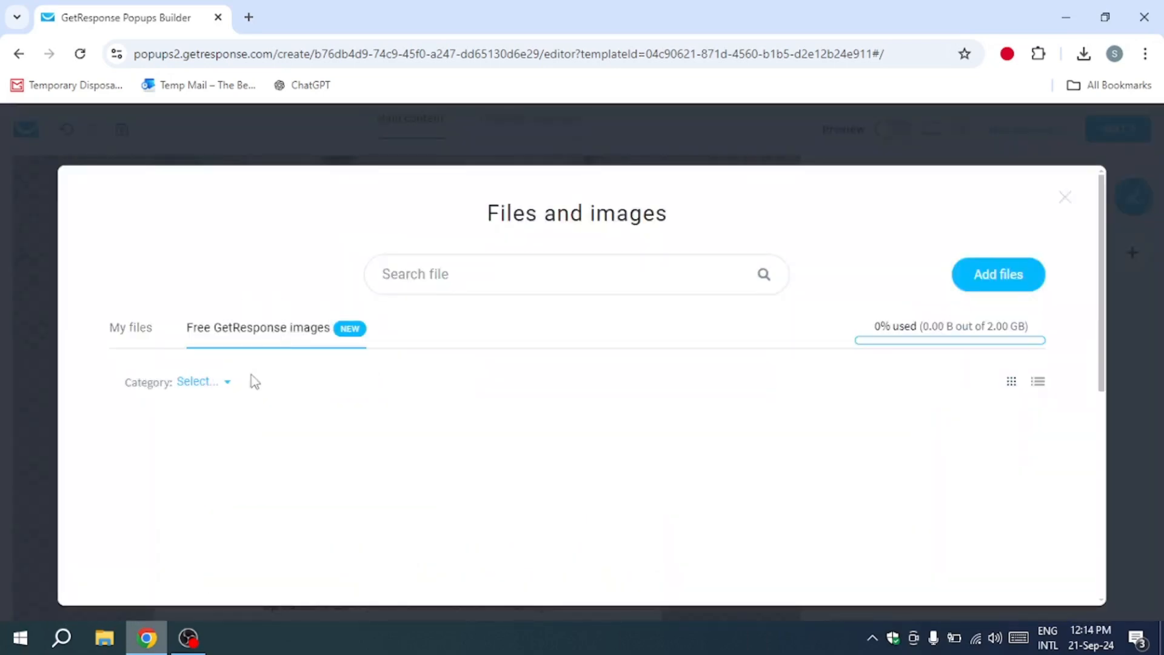
scroll(364, 409, down, 5)
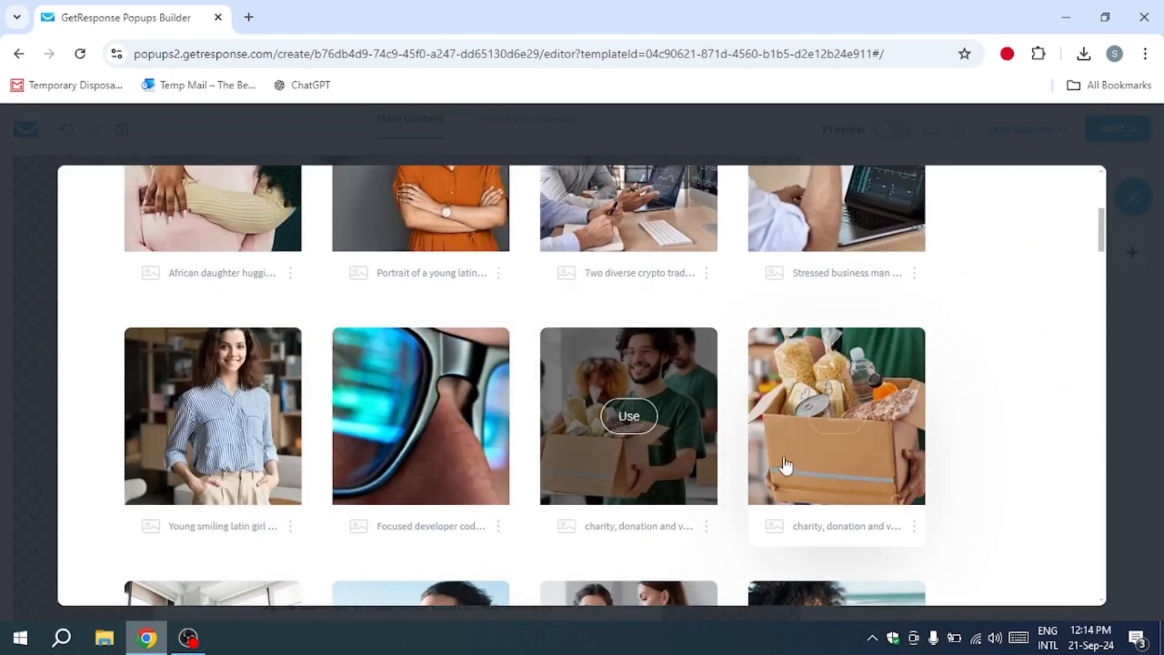
scroll(448, 437, down, 5)
scroll(801, 394, up, 4)
click(835, 331)
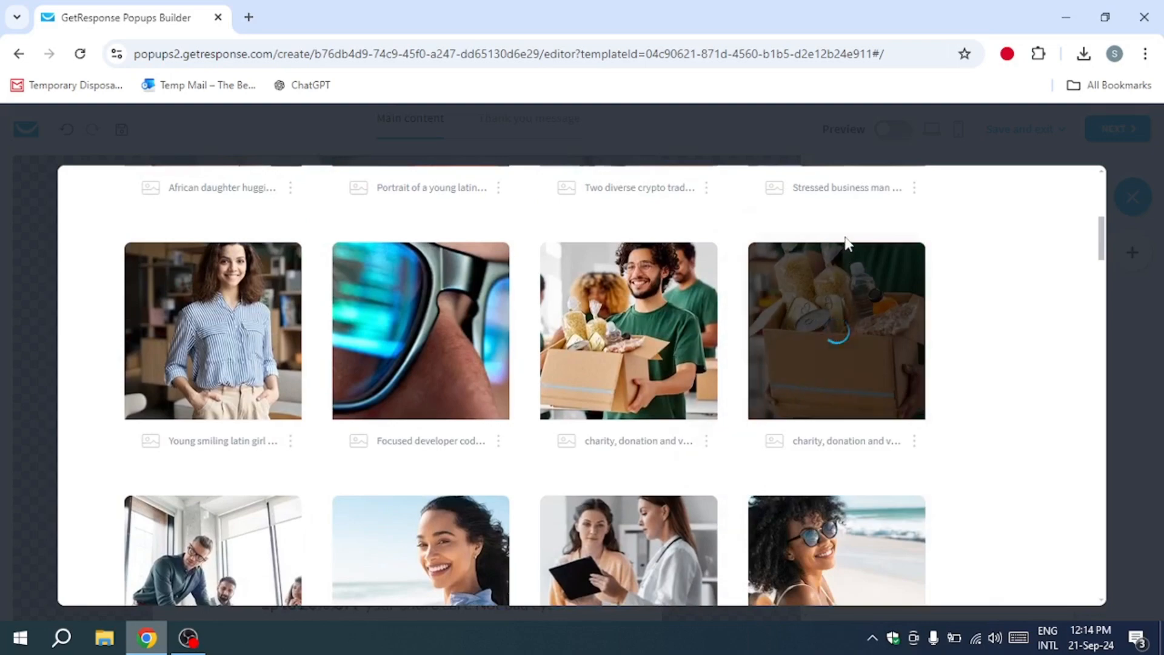
scroll(910, 291, up, 7)
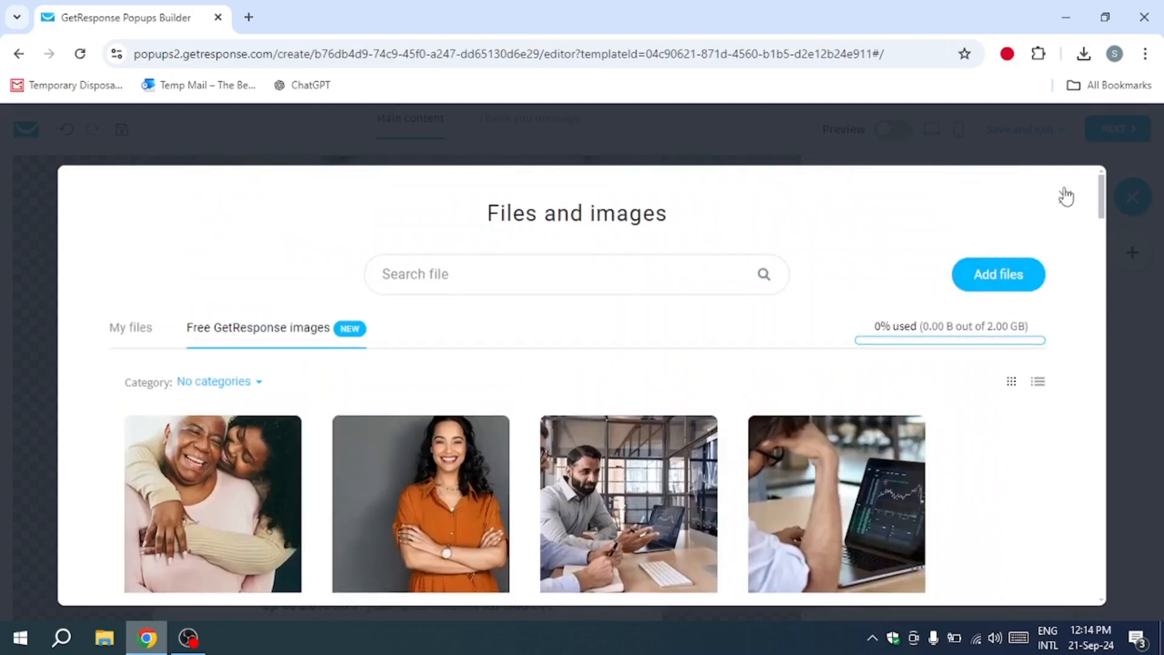
click(1065, 196)
Step: Switch the form body's background media to Video and look over its options
click(946, 320)
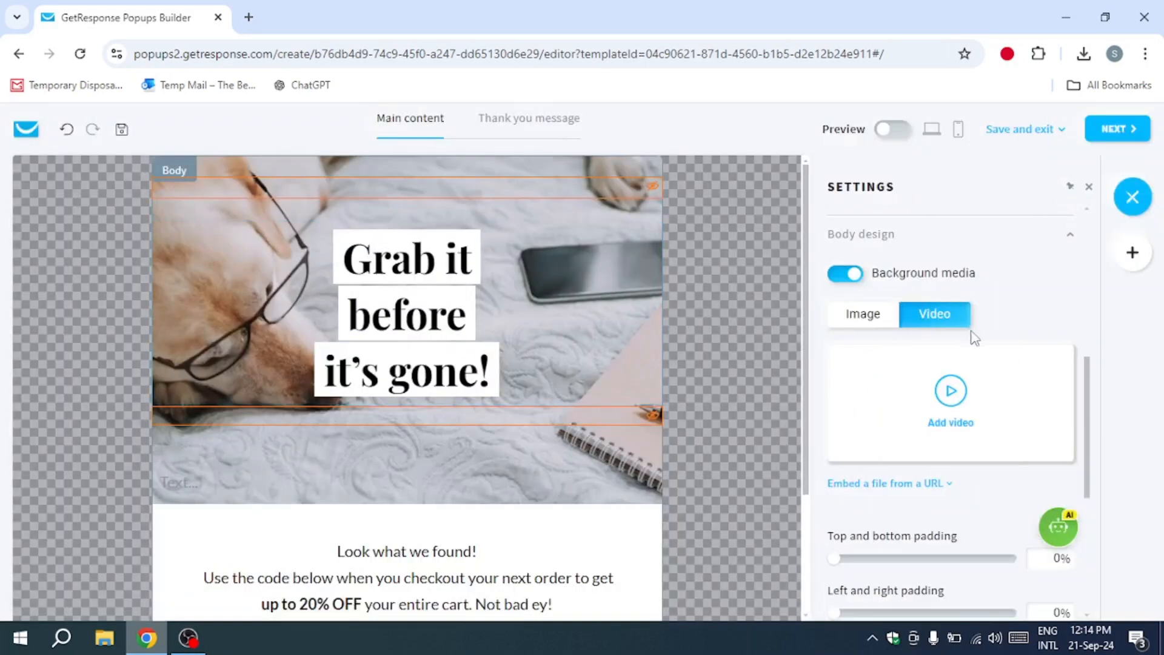
scroll(956, 359, down, 2)
scroll(973, 309, up, 4)
Step: Insert a video element between the heading and the empty text block, and open its video link for editing
click(1133, 251)
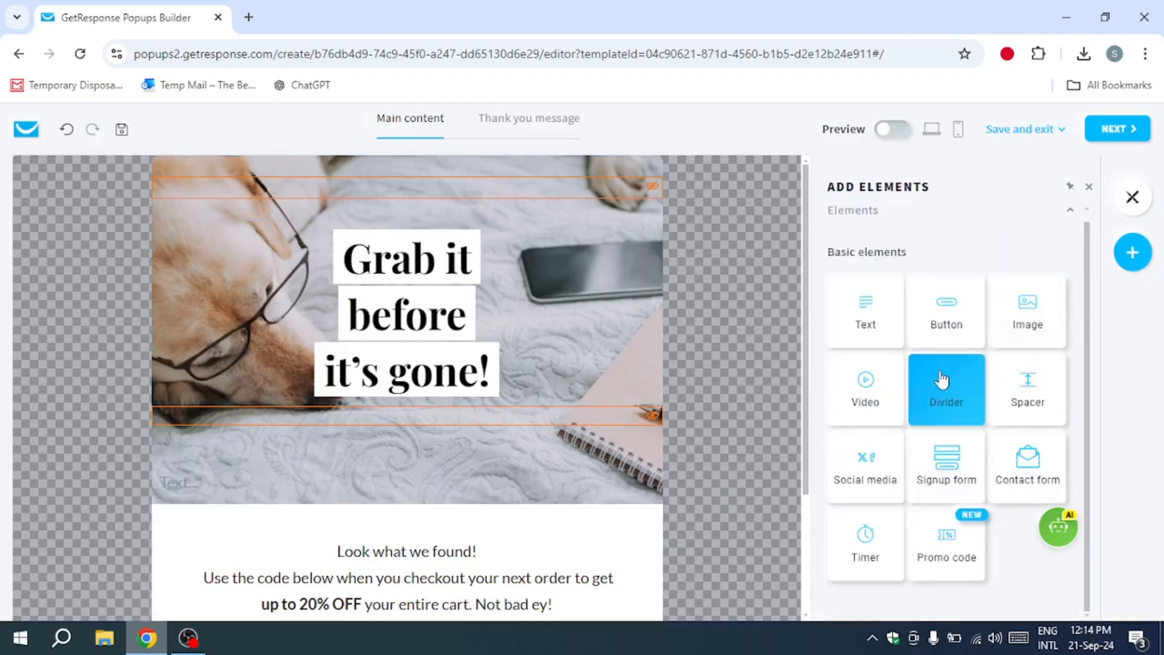
drag(893, 395, 502, 463)
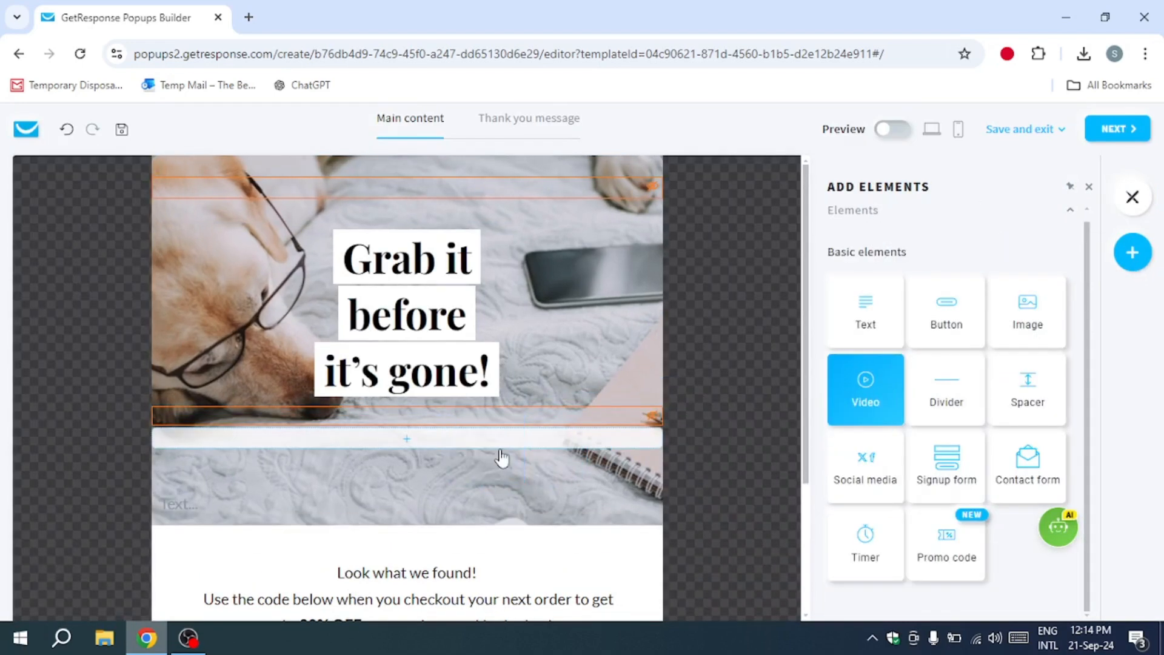
click(394, 469)
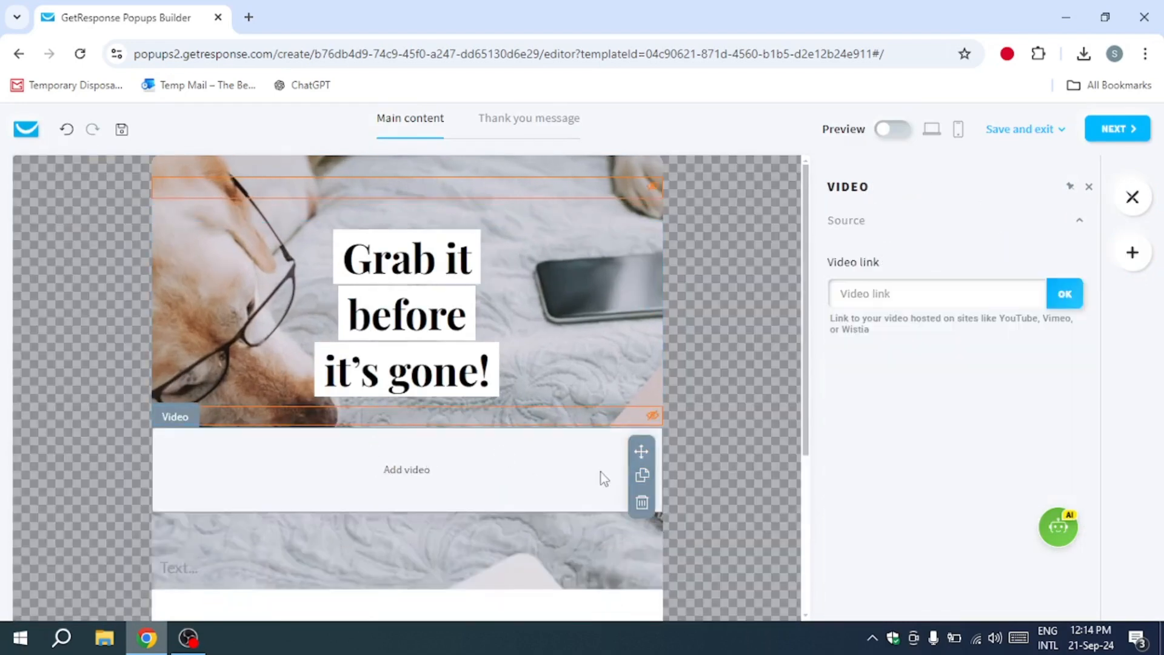
click(1004, 295)
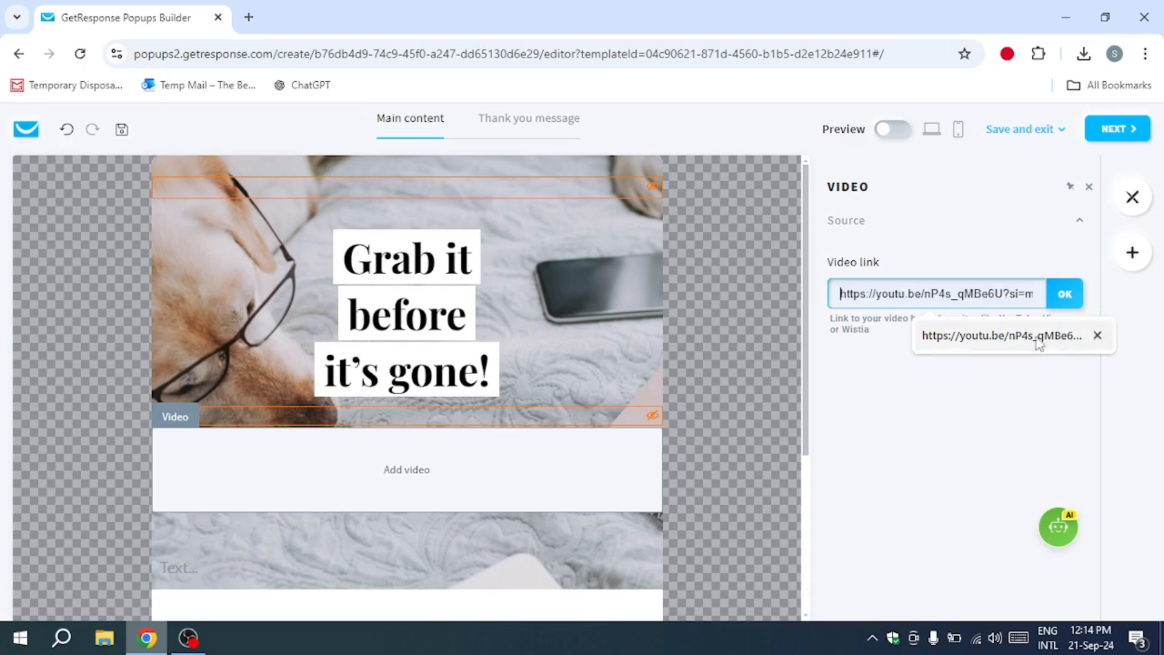
click(1007, 264)
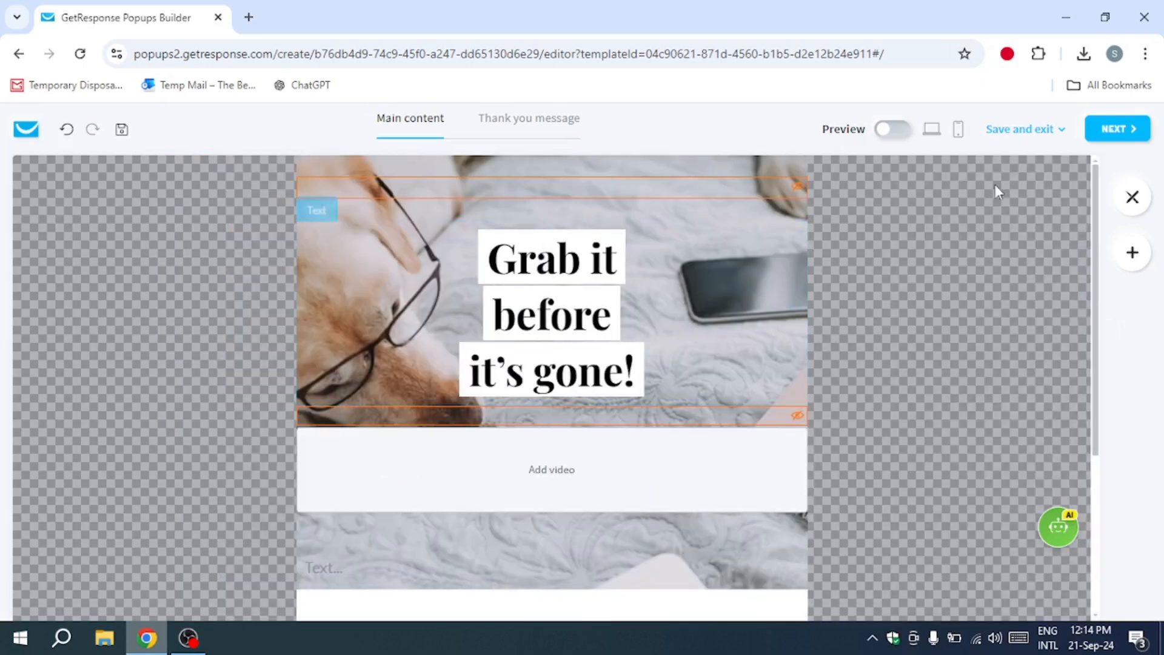
Step: Add a timer below the video element and a promo code element above the "Look what we found!" text
click(1132, 253)
scroll(933, 510, down, 1)
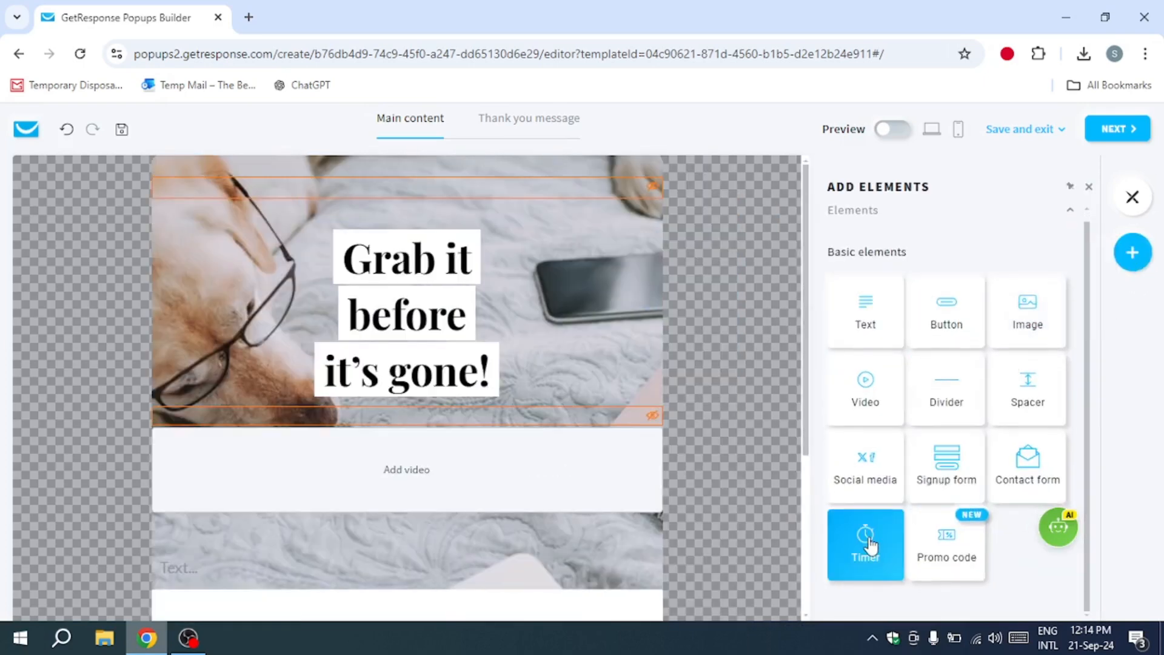
drag(871, 544, 409, 557)
scroll(583, 495, down, 3)
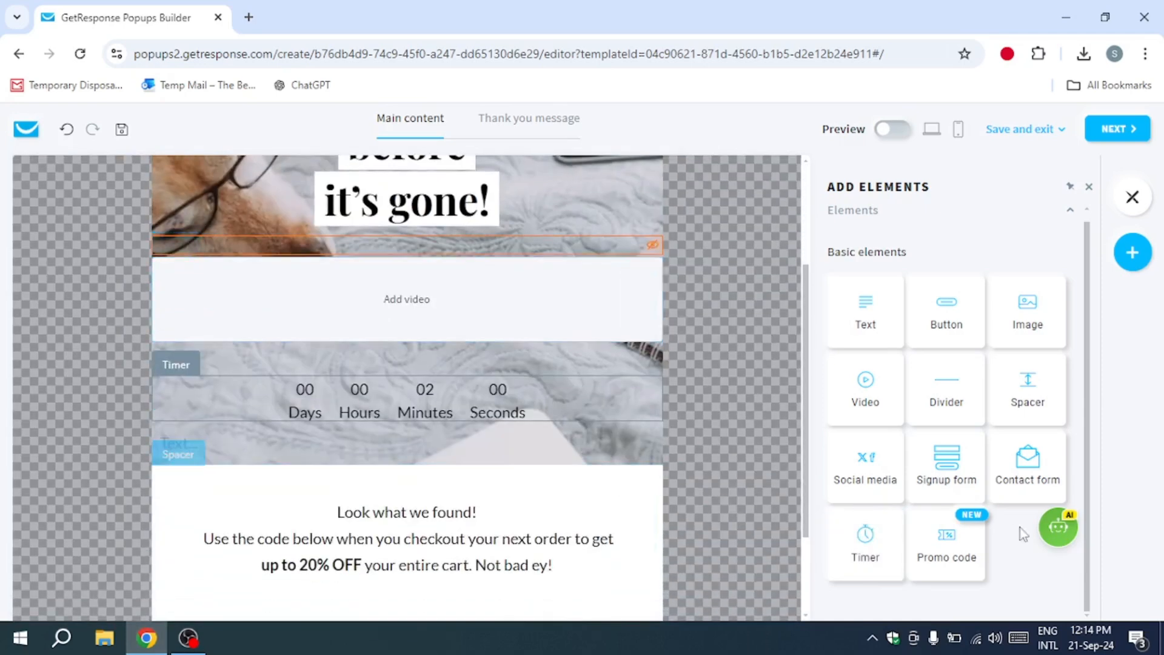
drag(922, 537, 408, 503)
Step: Insert a contact form between the 20% OFF text and the template's original promo code, and check its fields
scroll(459, 486, down, 3)
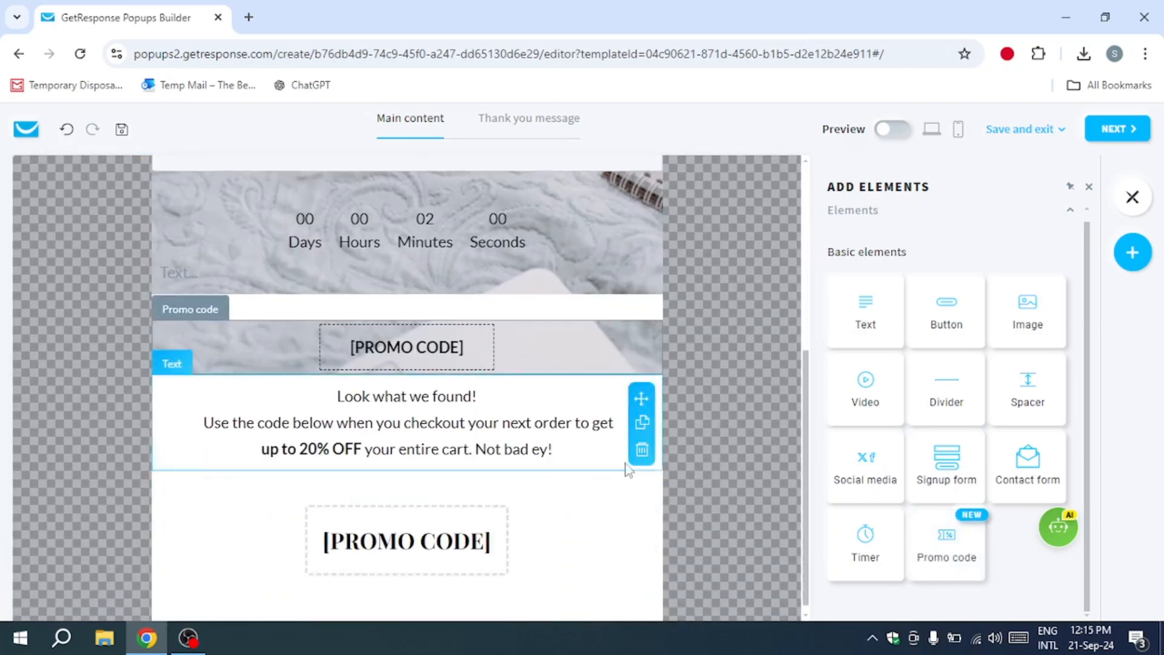
drag(1023, 476, 390, 538)
scroll(424, 533, down, 5)
scroll(452, 376, up, 3)
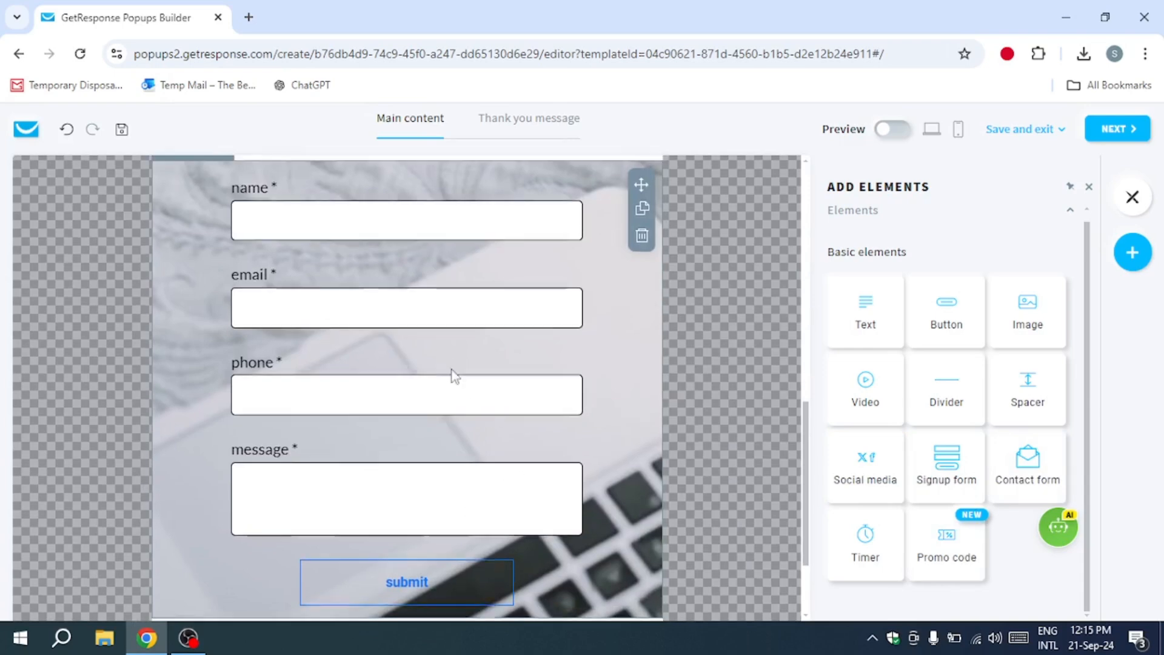
scroll(453, 369, down, 1)
scroll(455, 362, down, 1)
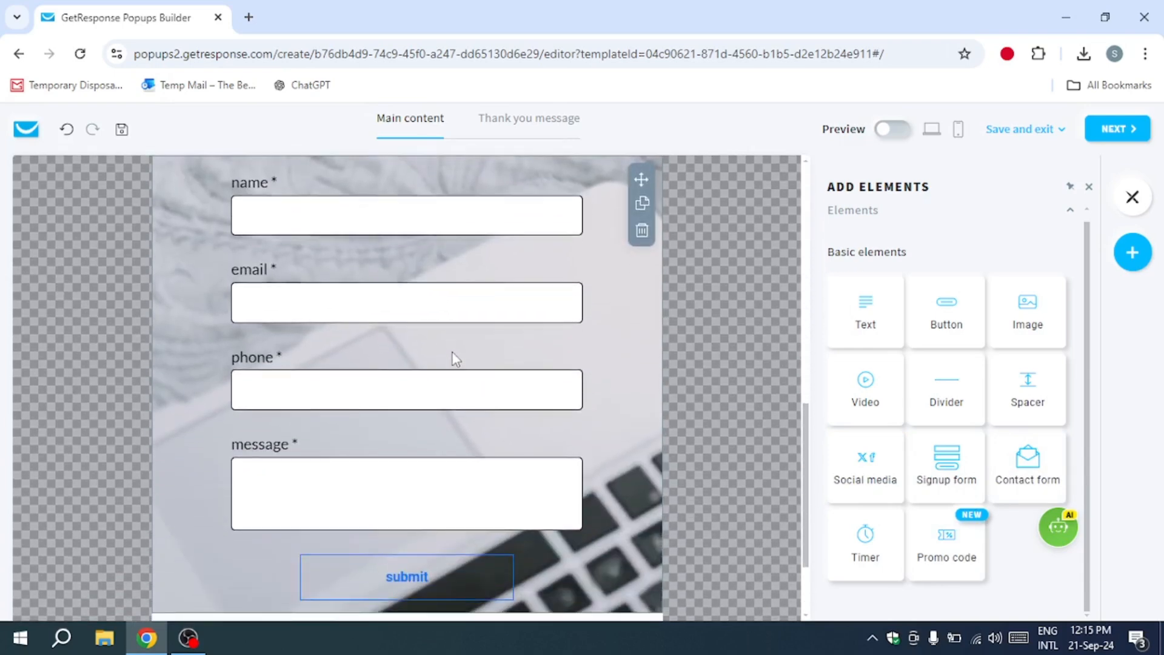
Step: Review the thank you message, and preview the form's main content from the heading to the final promo code
scroll(599, 252, up, 10)
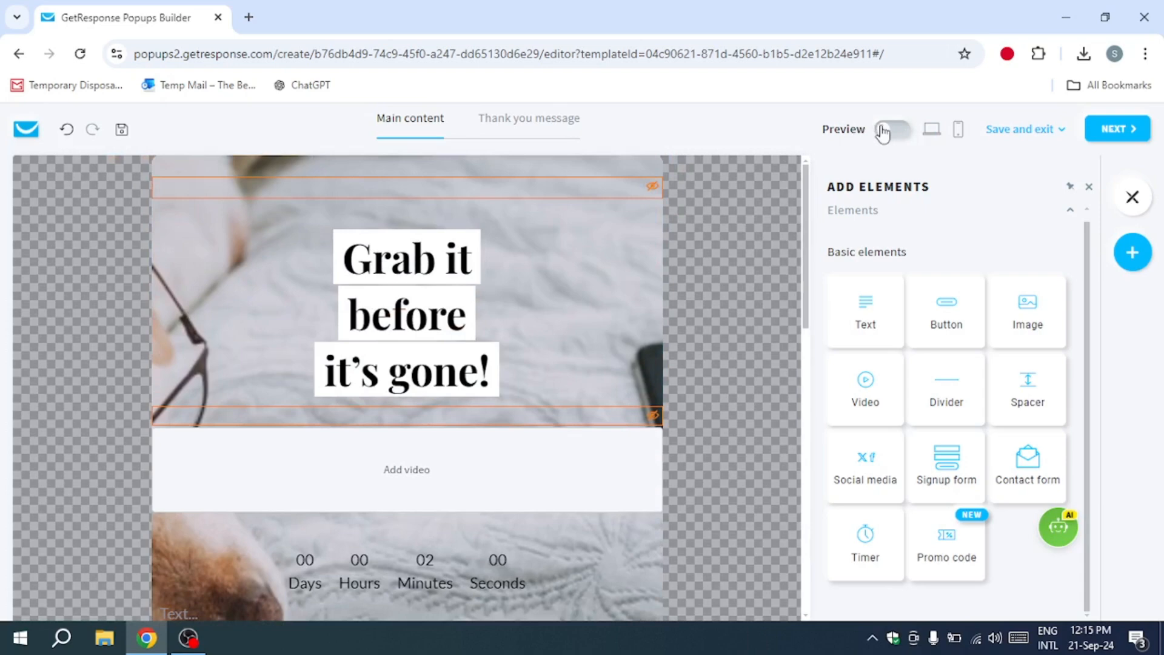
click(537, 140)
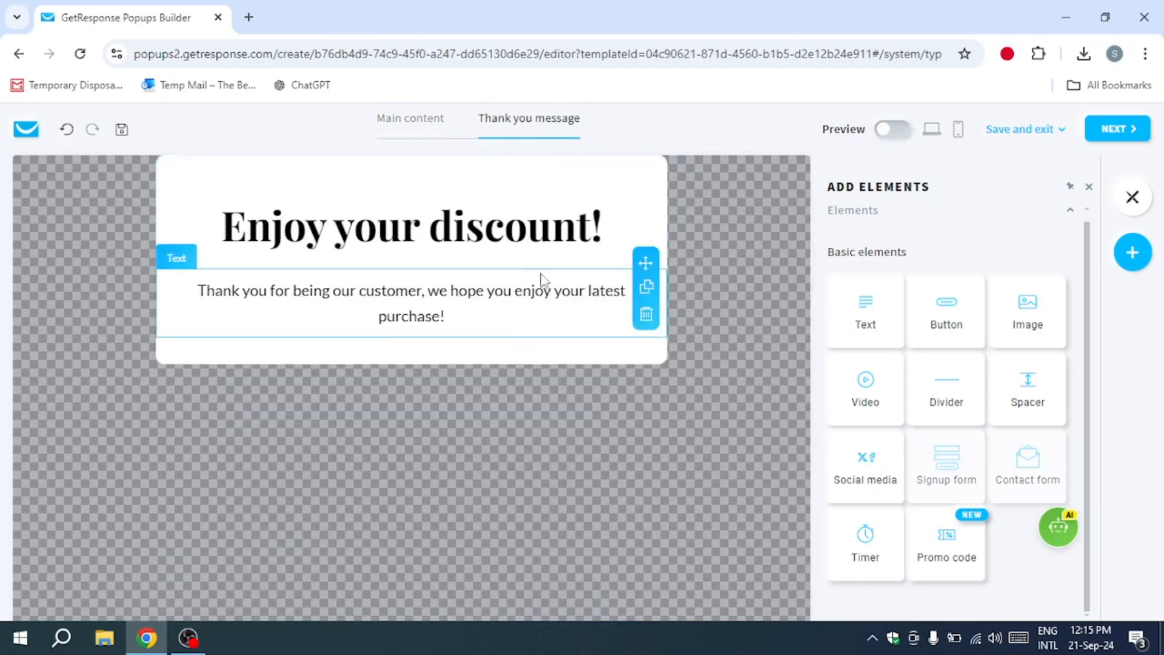
click(898, 130)
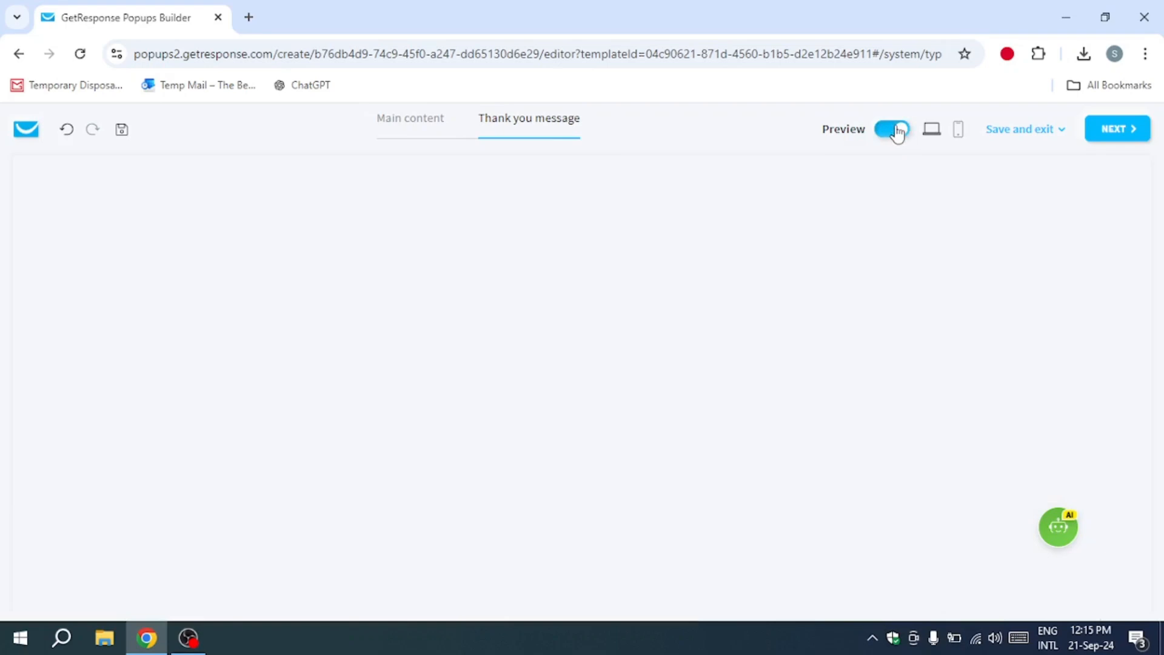
click(425, 119)
scroll(580, 216, down, 5)
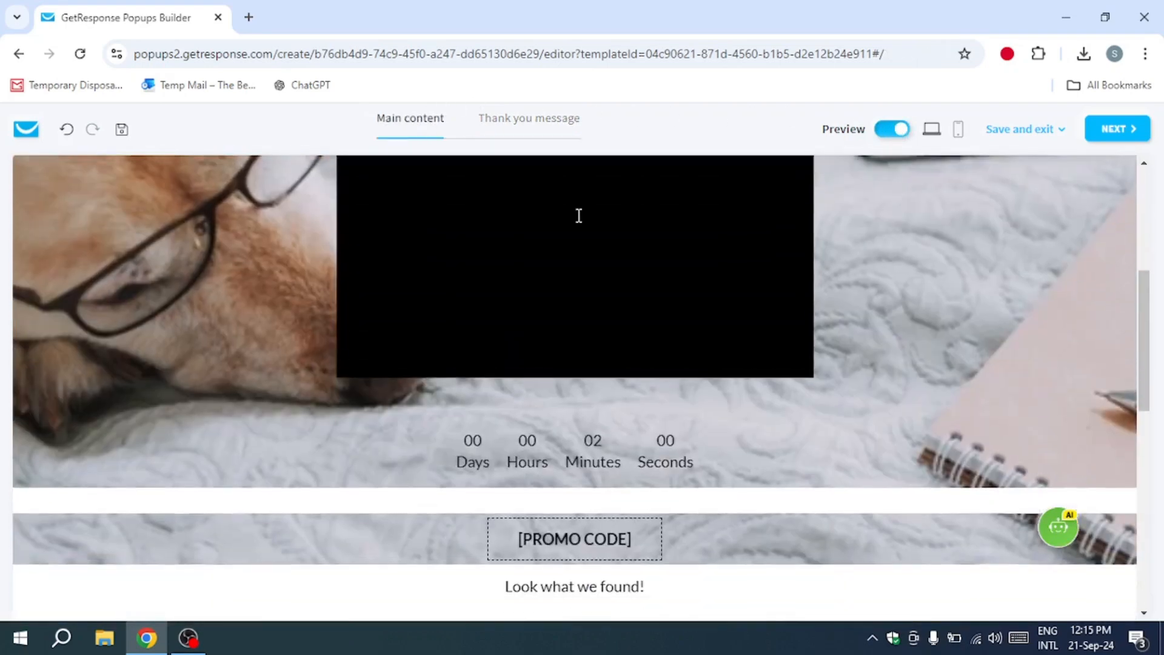
scroll(580, 216, down, 10)
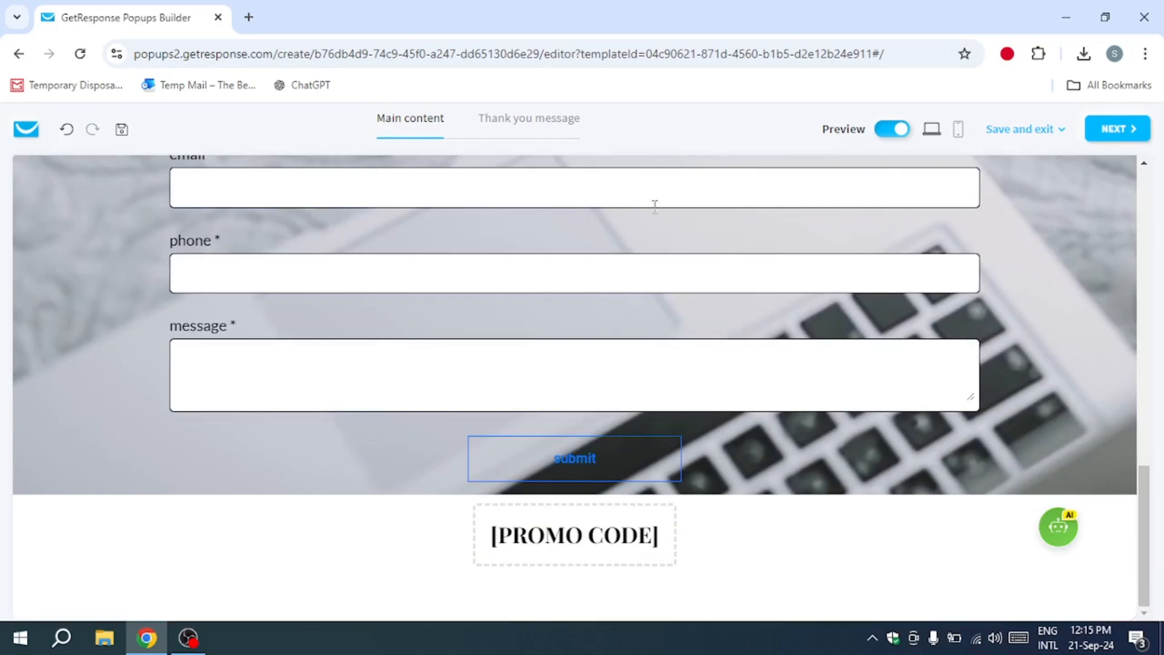
scroll(655, 205, up, 10)
Step: Proceed to the form's settings and review the Page URLs and Web Connect sections
click(1119, 132)
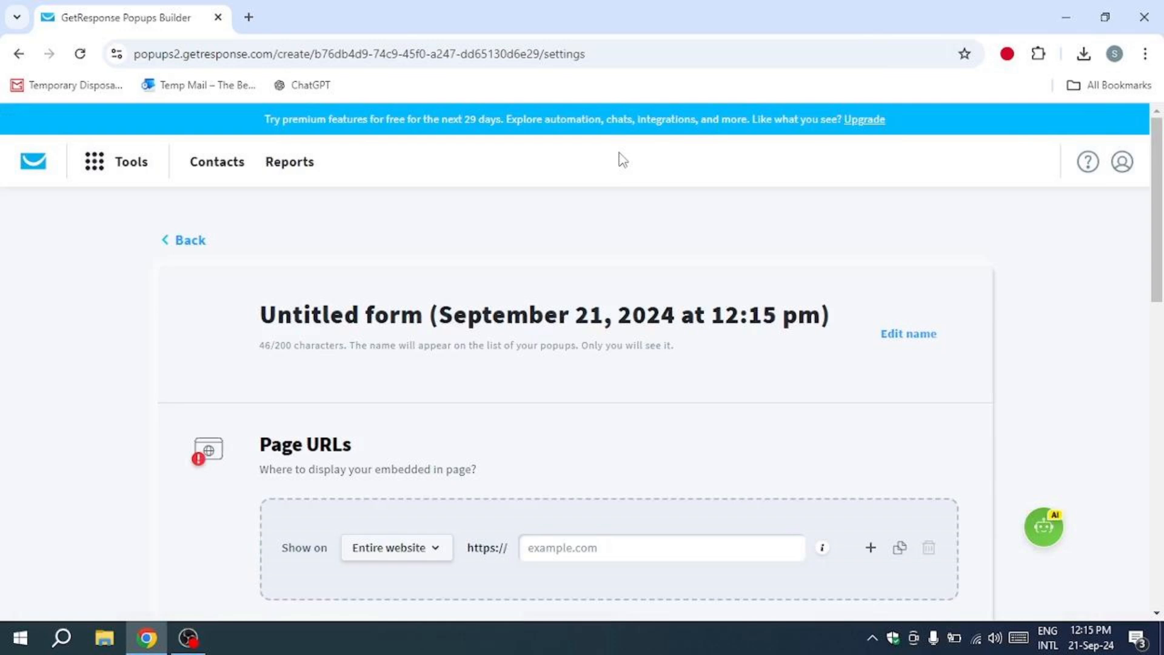
scroll(601, 202, down, 3)
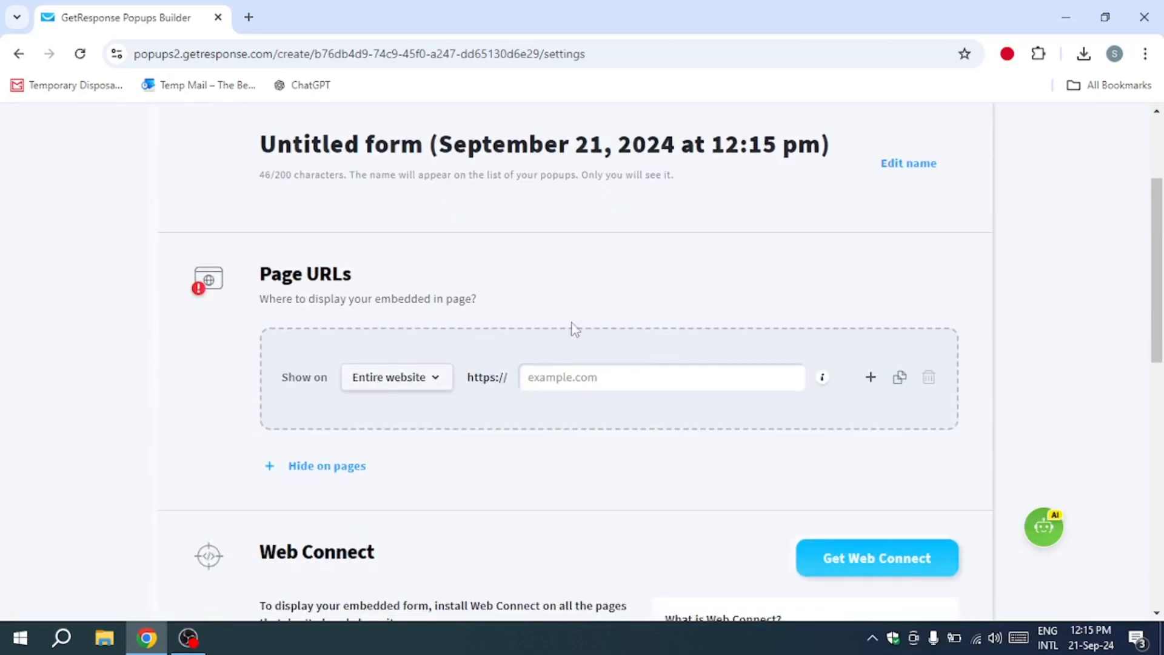
click(563, 376)
scroll(570, 356, down, 3)
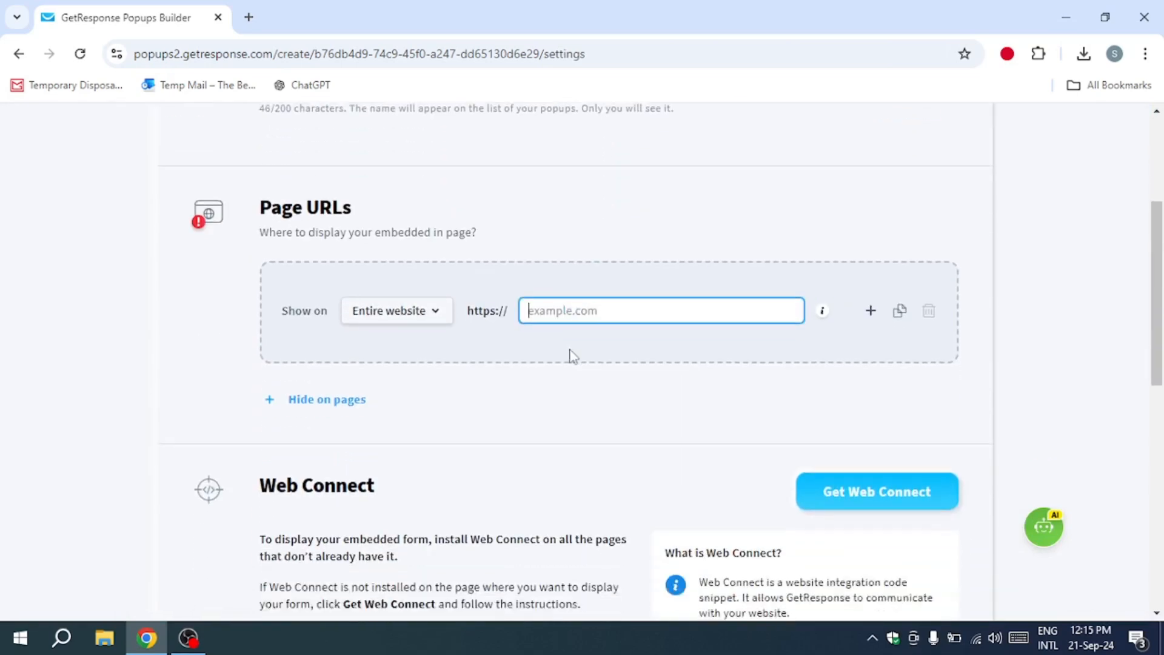
scroll(426, 235, down, 9)
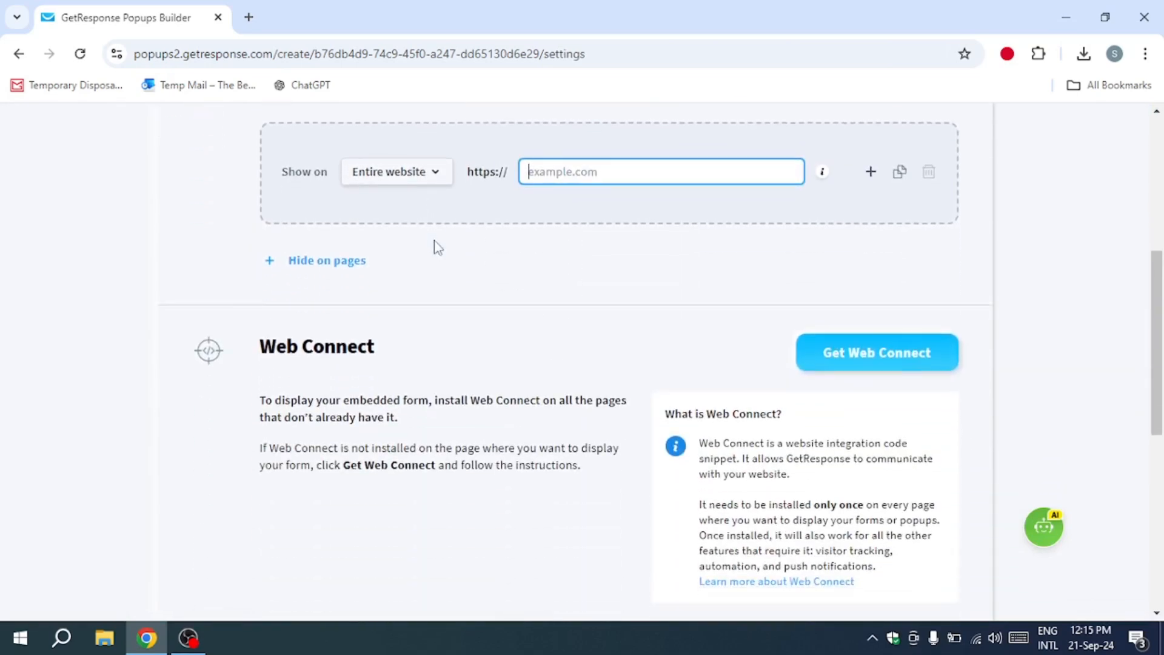
click(564, 360)
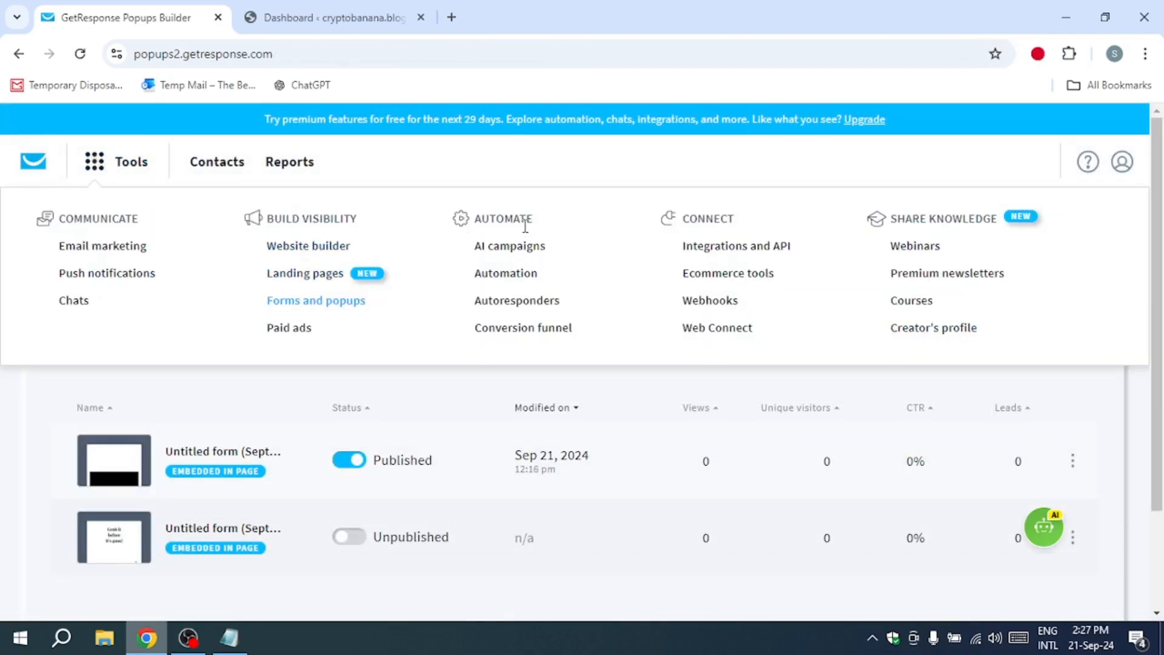
Step: Open Integrations and API and browse the available GetResponse integrations
click(725, 253)
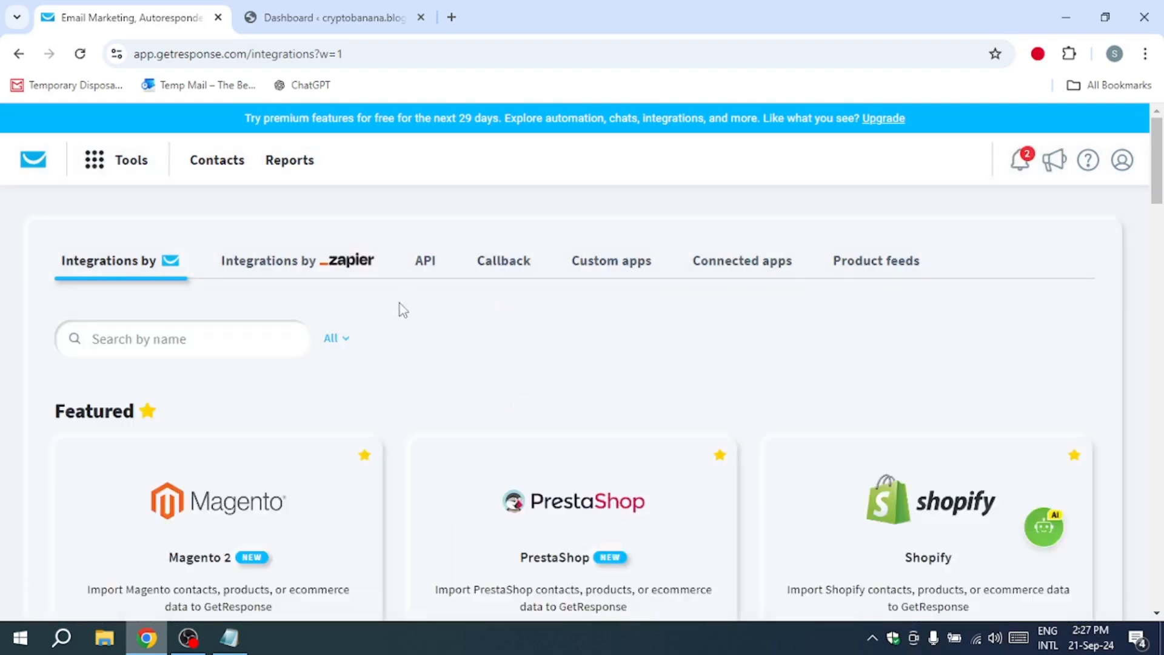
scroll(452, 329, down, 2)
scroll(452, 328, down, 10)
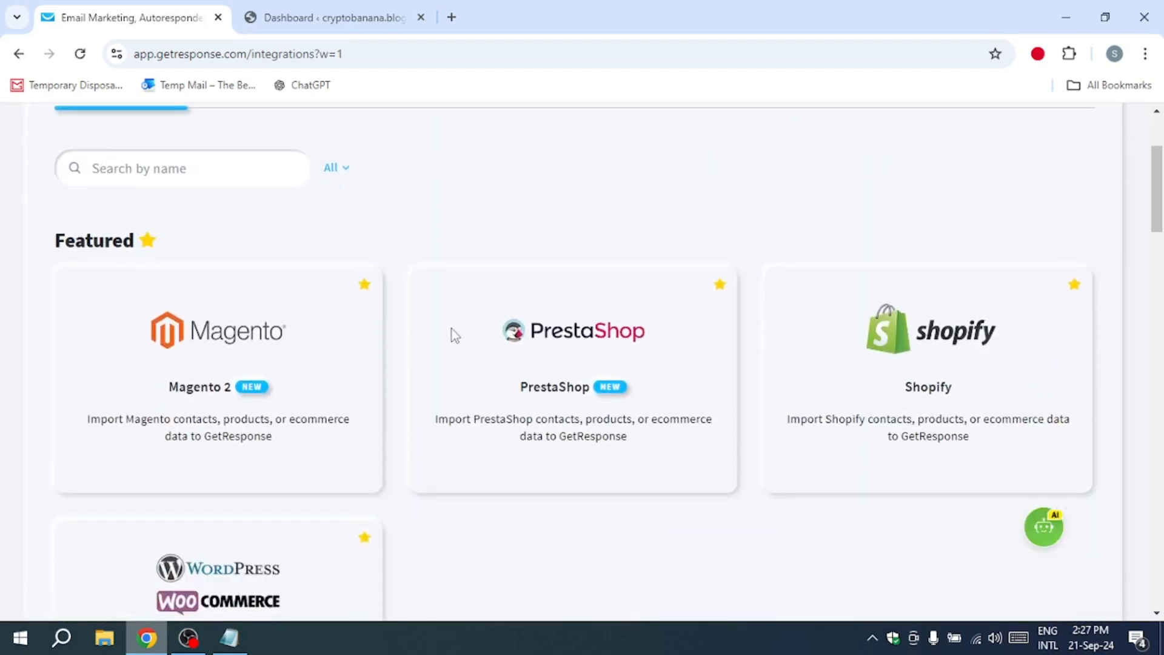
scroll(452, 331, down, 5)
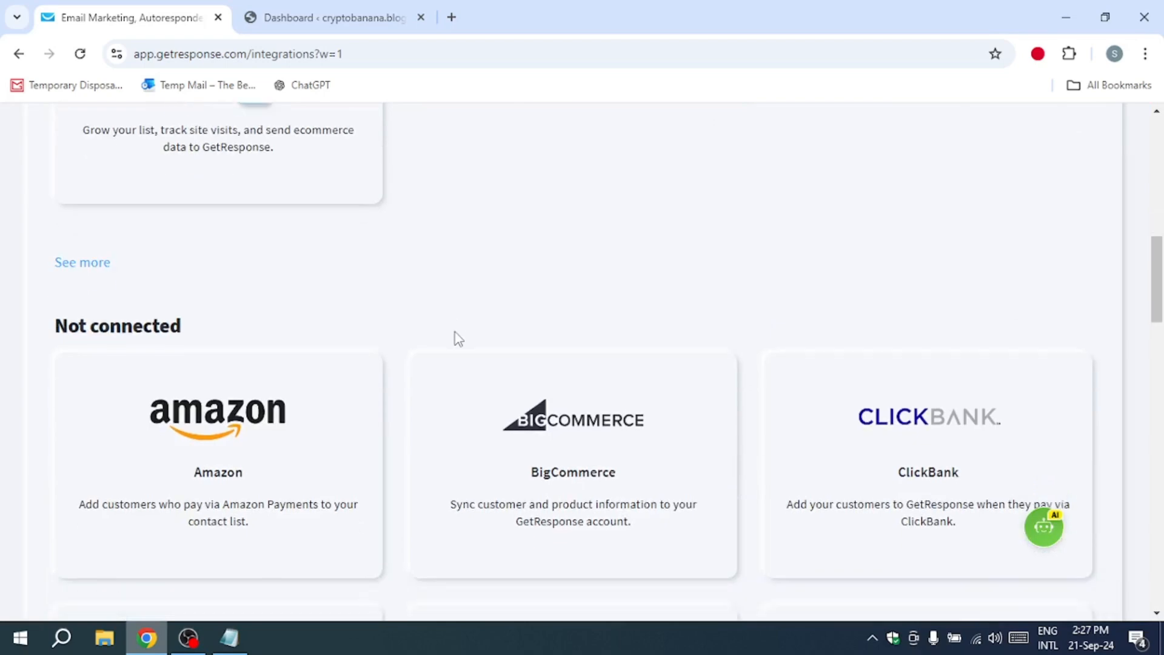
scroll(456, 341, down, 8)
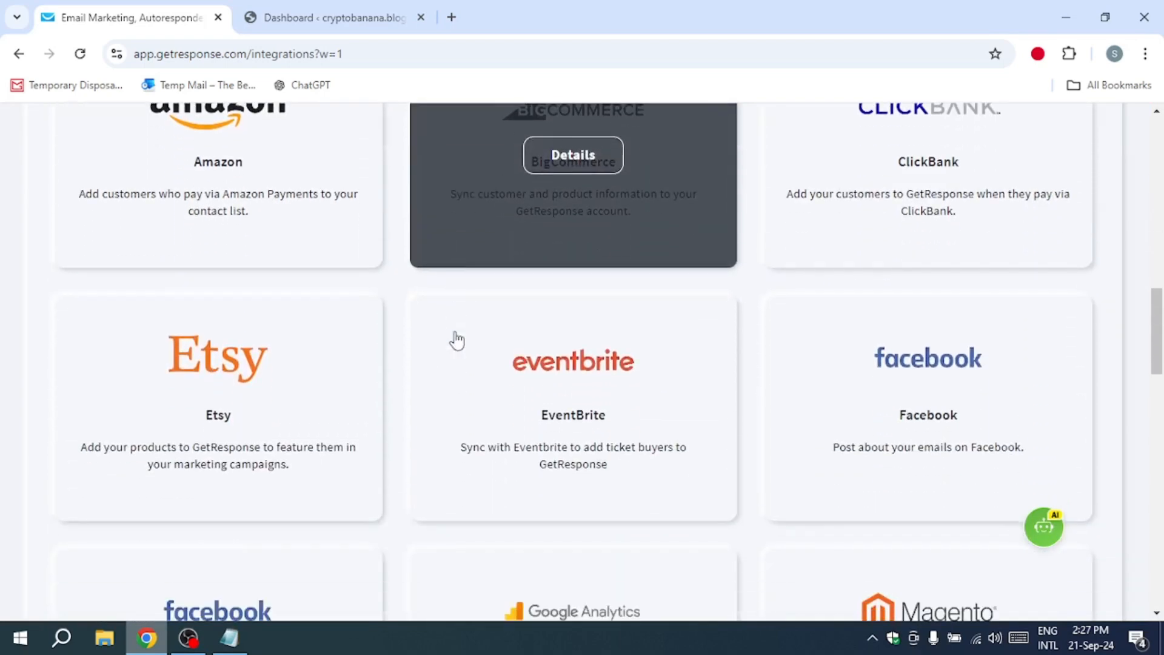
scroll(457, 341, down, 14)
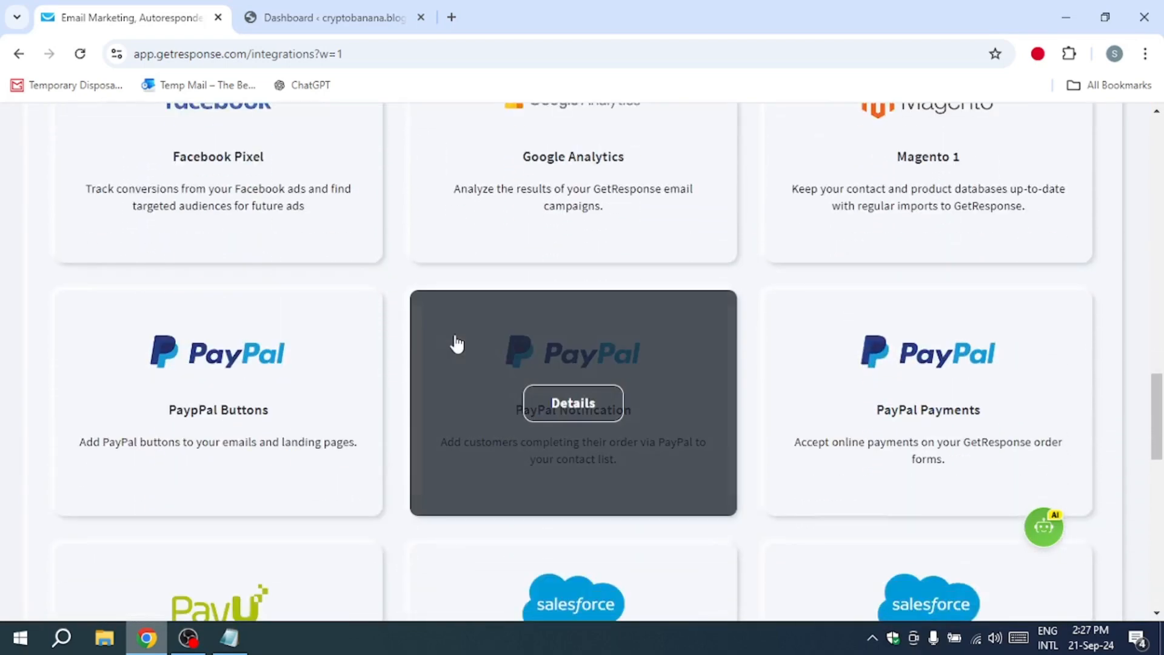
scroll(456, 340, down, 3)
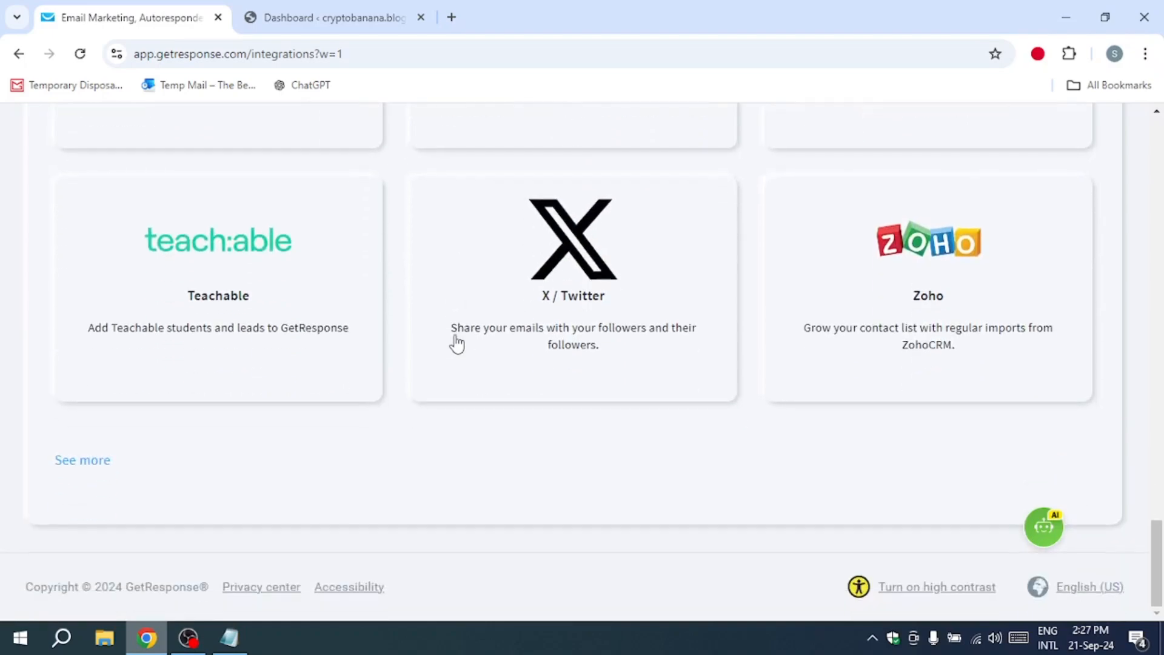
Step: Finish browsing the GetResponse integrations, and review the Connected apps and Zapier integration pages
scroll(458, 342, up, 6)
scroll(458, 343, up, 20)
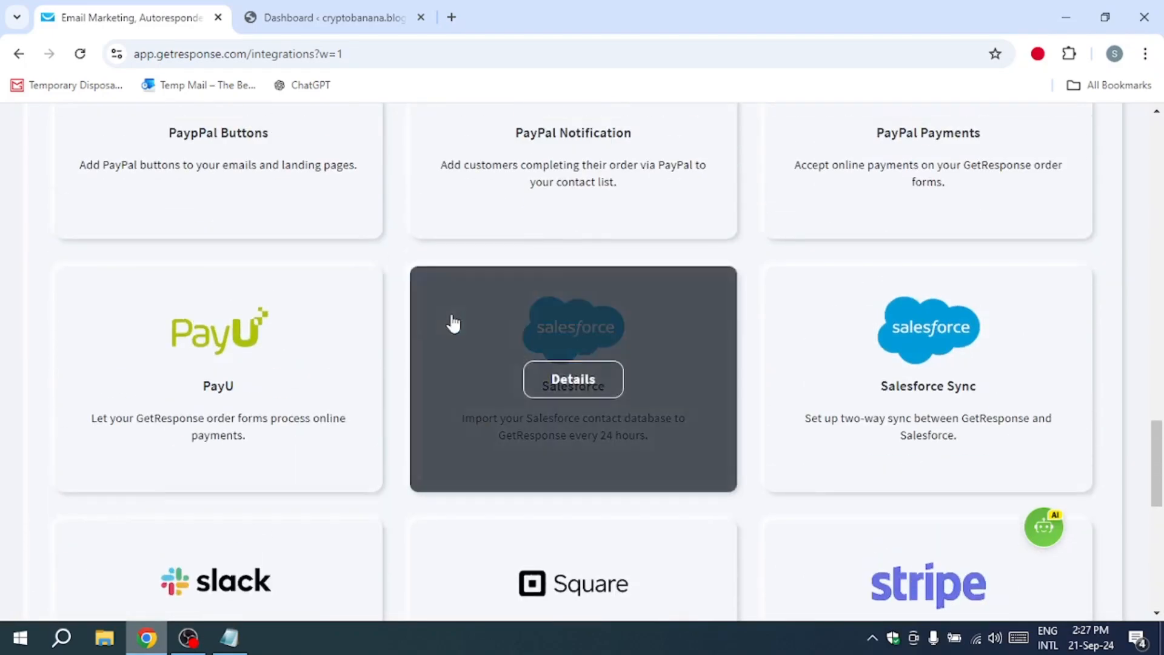
scroll(453, 323, up, 13)
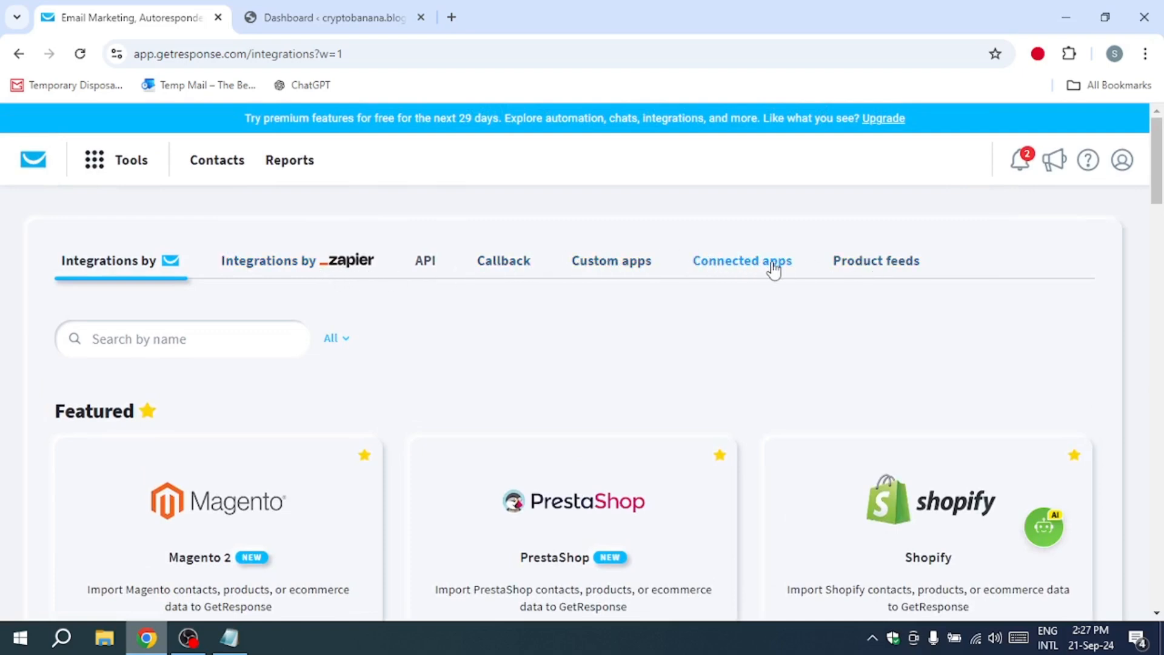
click(740, 268)
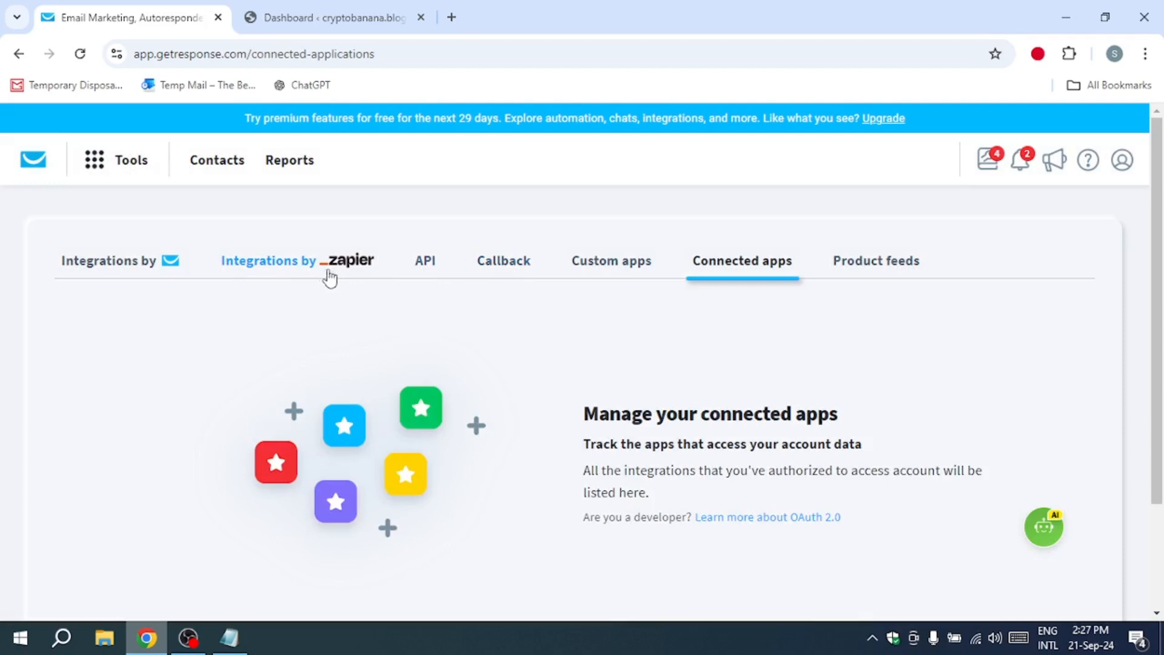
click(328, 273)
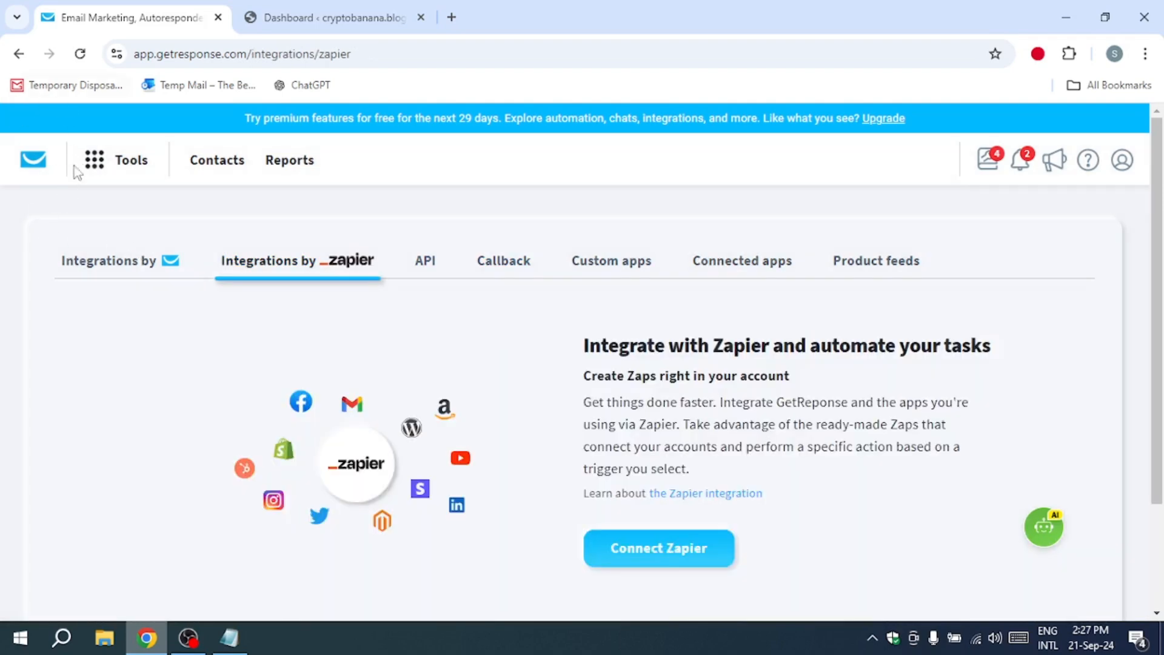
Step: Return to the dashboard and reopen Integrations and API from the Connect tools
click(28, 167)
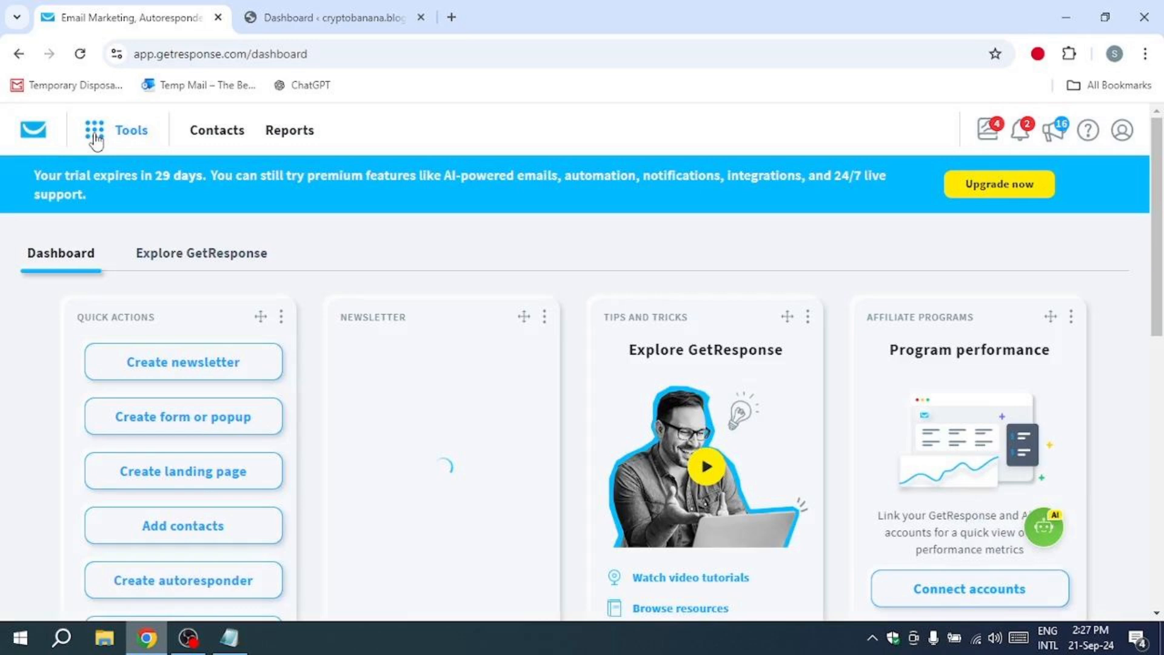
click(94, 137)
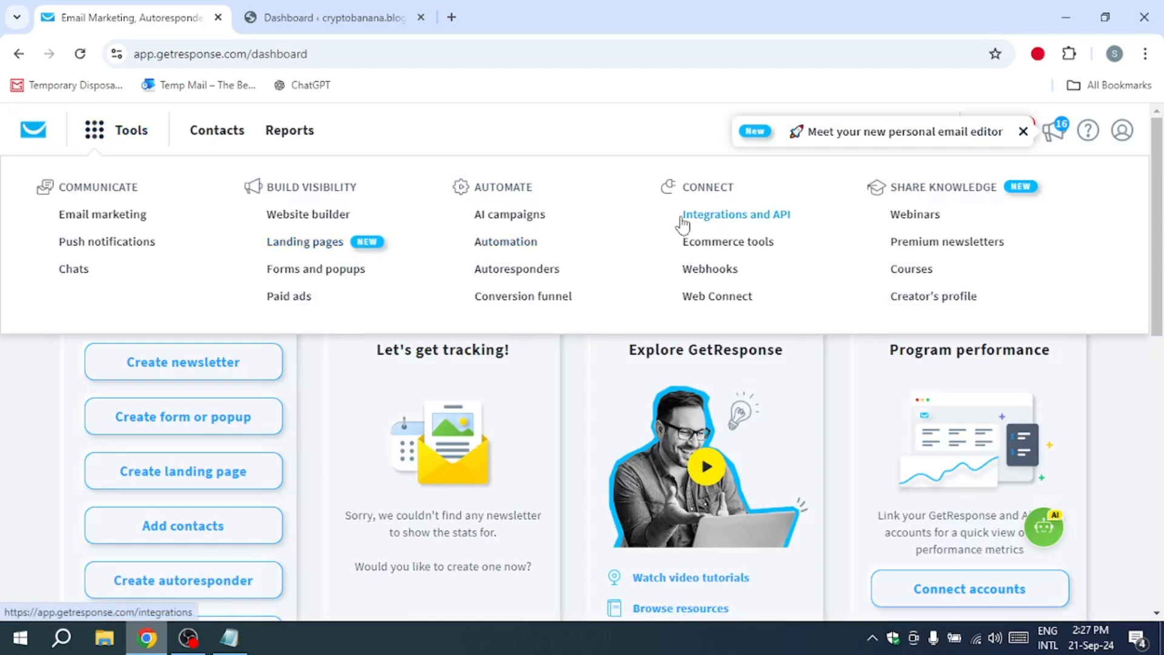
click(762, 225)
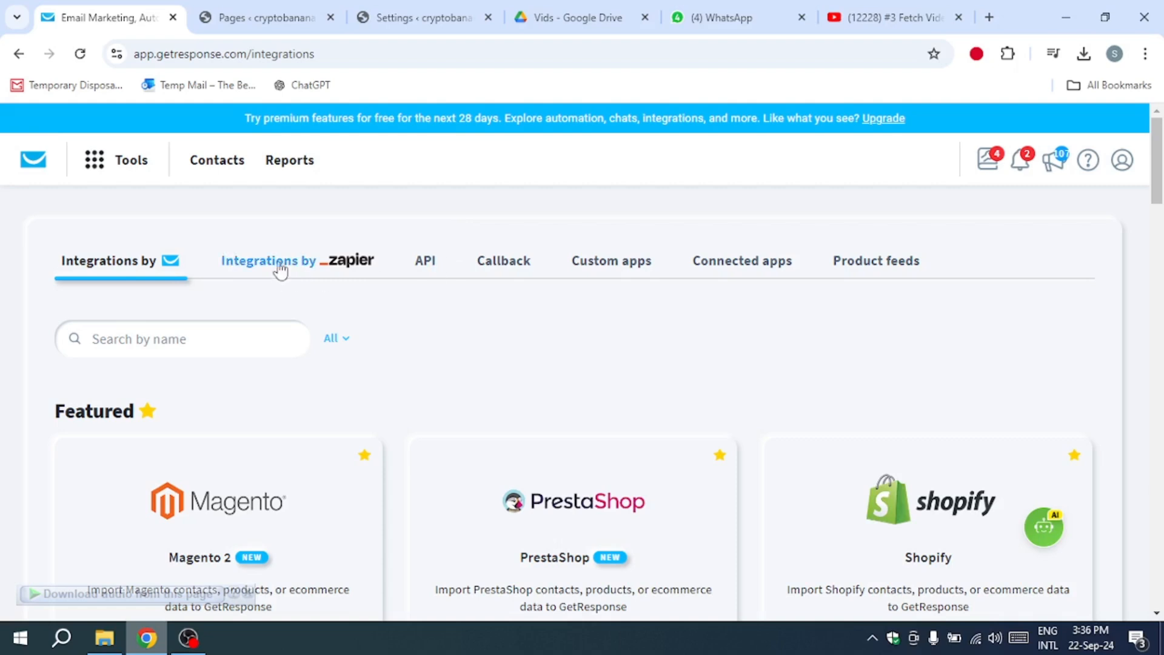
Step: Generate a GetResponse API key named cryptobanana and copy it
click(420, 267)
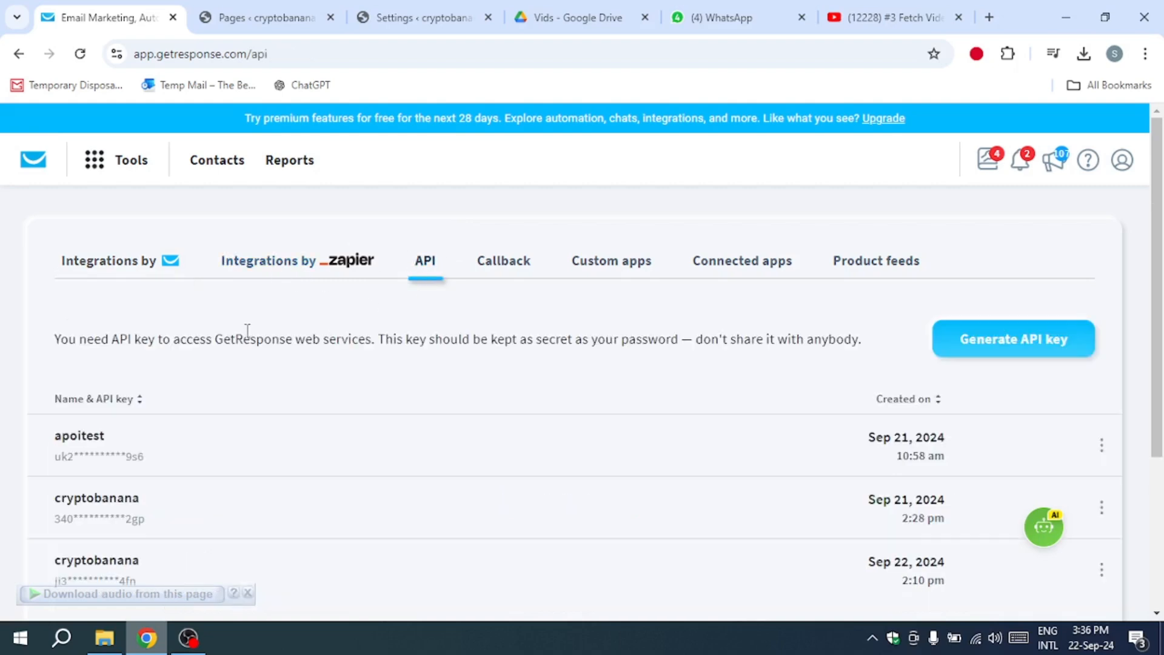
click(995, 346)
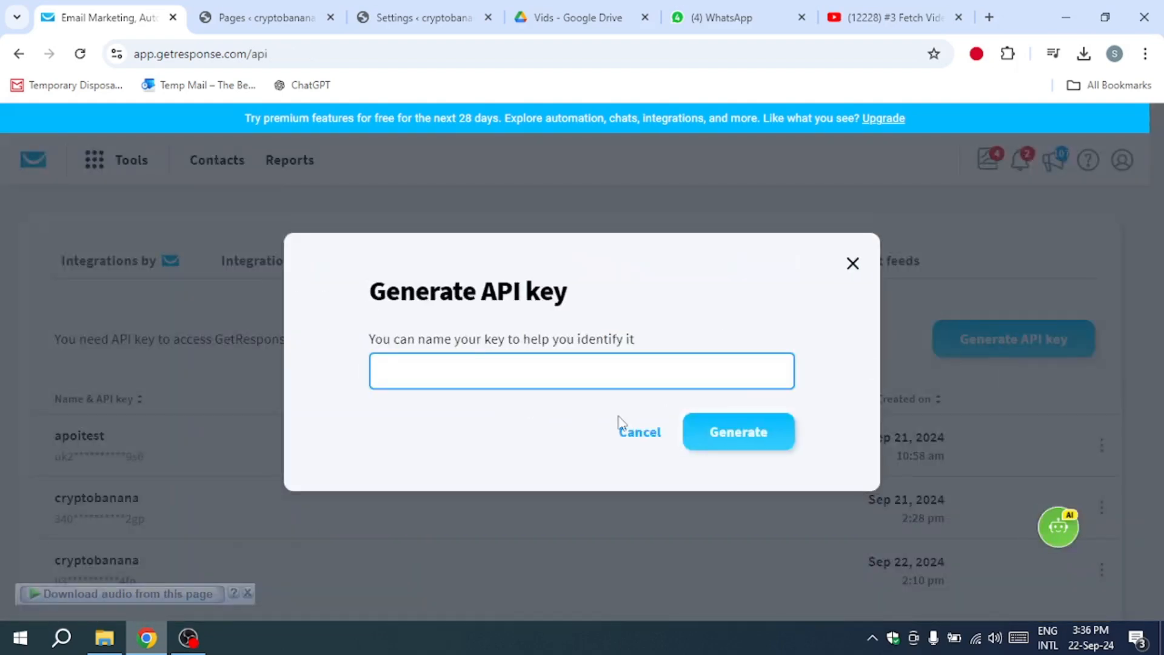
click(480, 367)
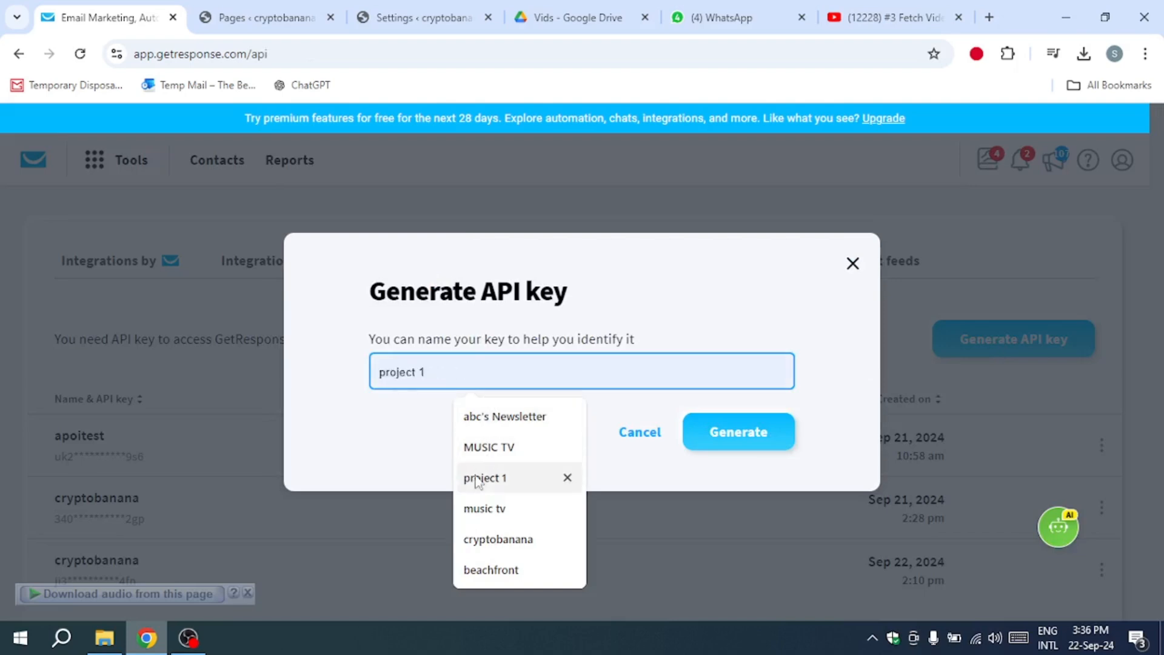
click(494, 539)
click(708, 433)
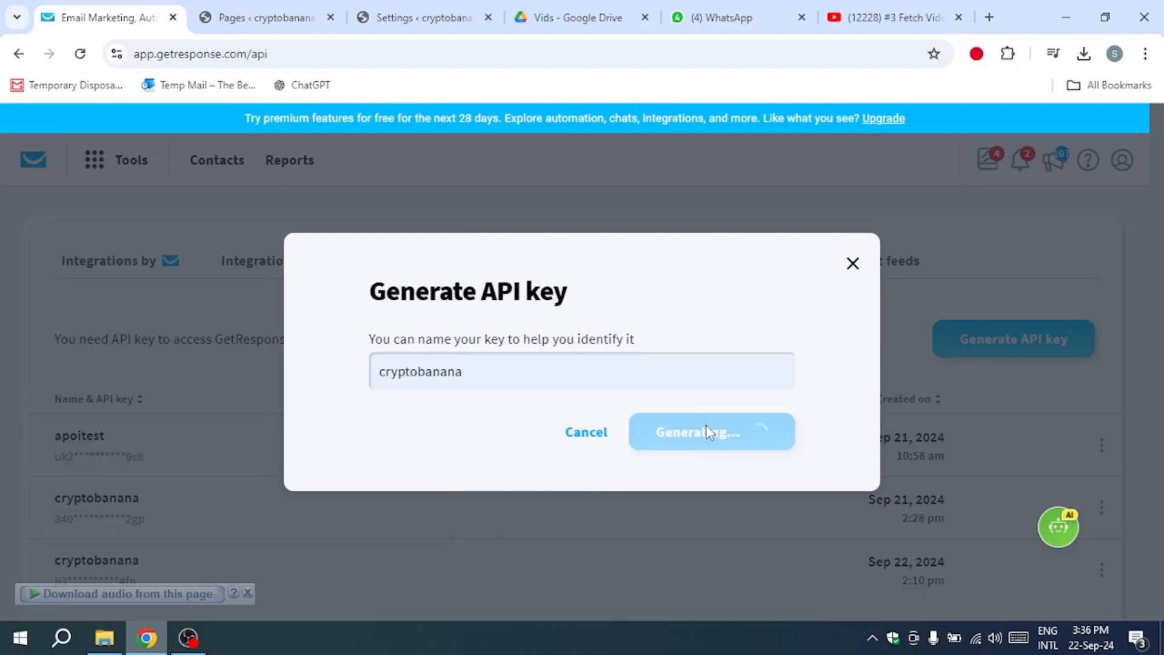
click(756, 407)
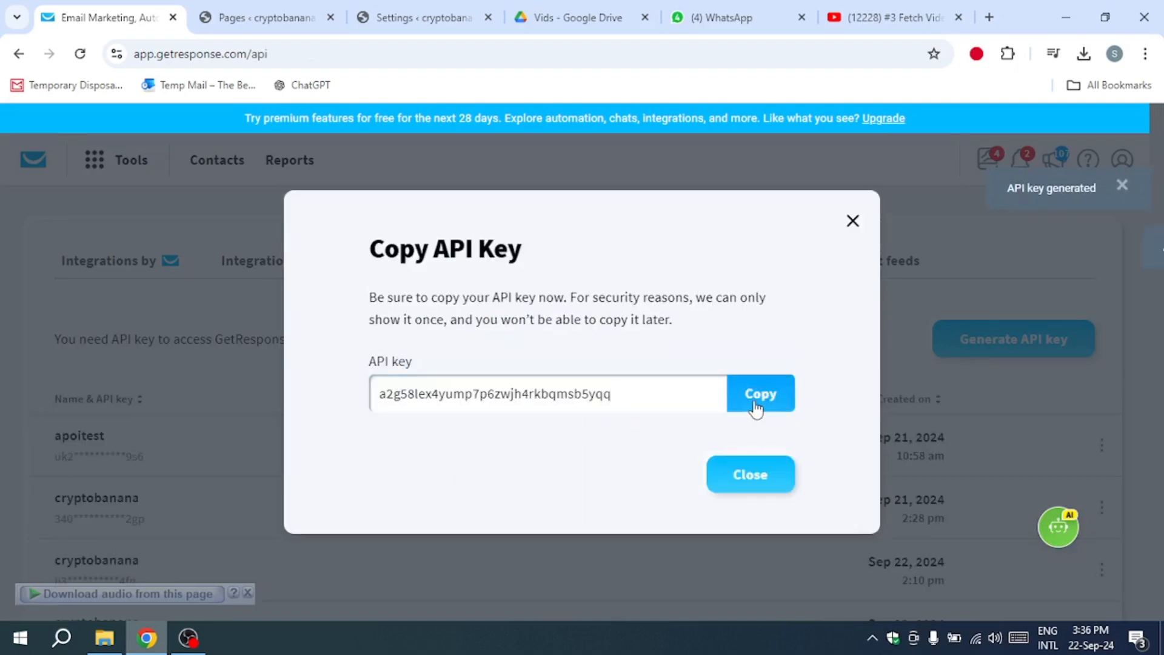
click(751, 475)
Step: Switch to the WordPress admin's list of pages and open the Contact us page for editing with Elementor
click(81, 361)
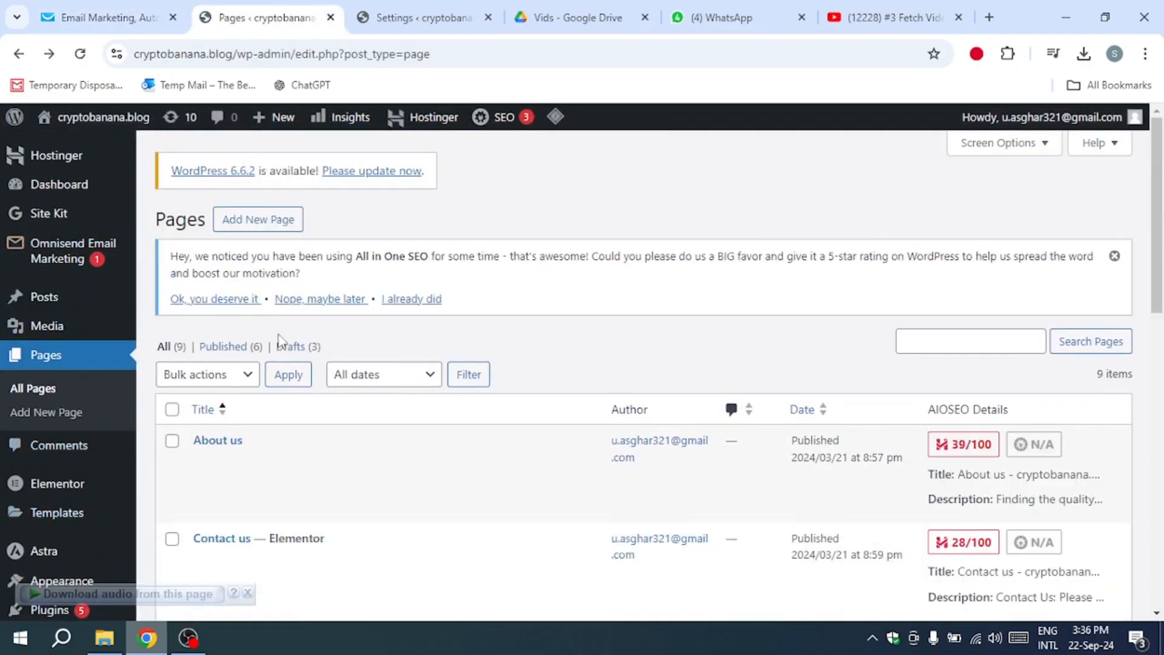
scroll(280, 340, down, 3)
scroll(234, 473, down, 3)
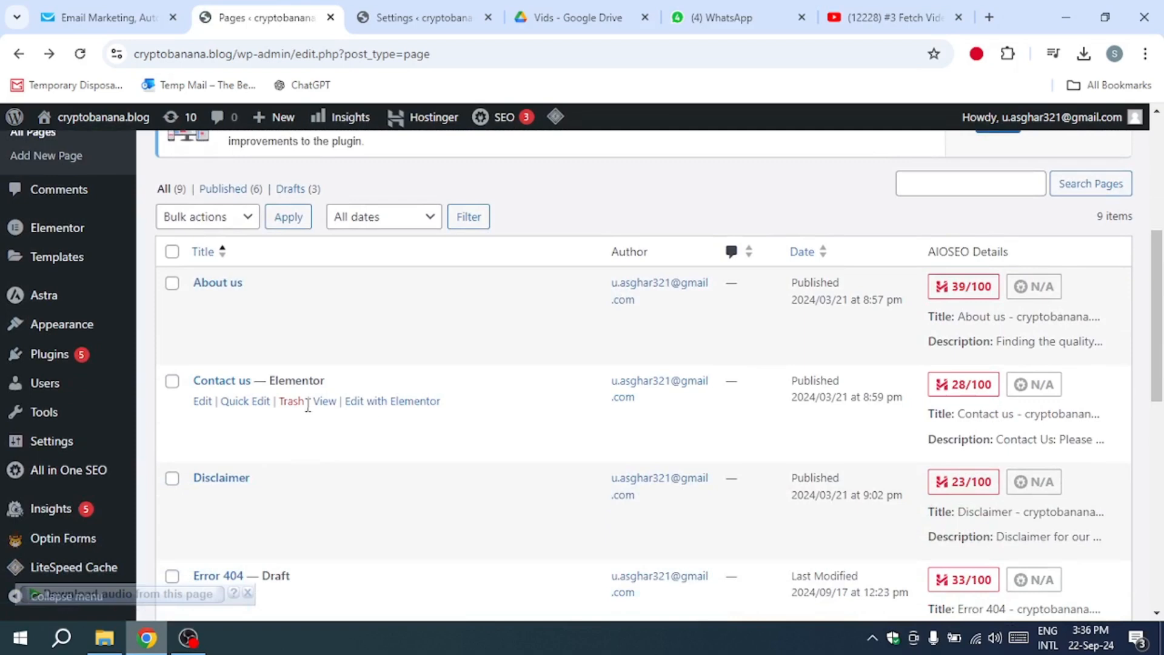
click(379, 403)
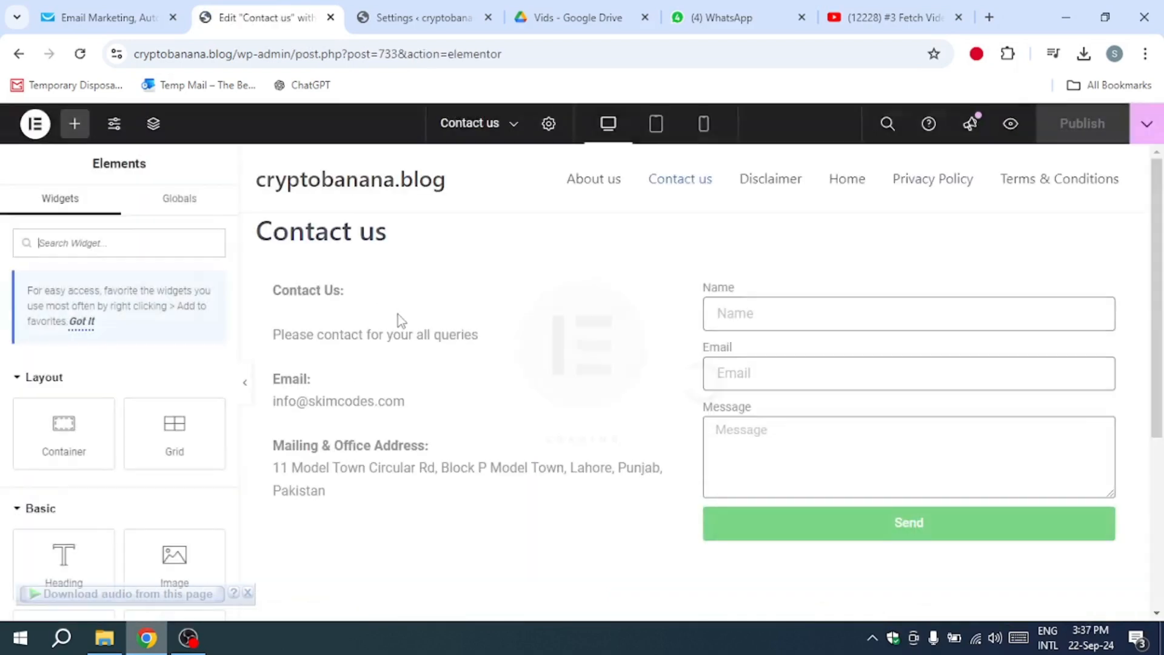
Step: Select the contact form on the Contact us page and add GetResponse to its Actions After Submit
click(1118, 282)
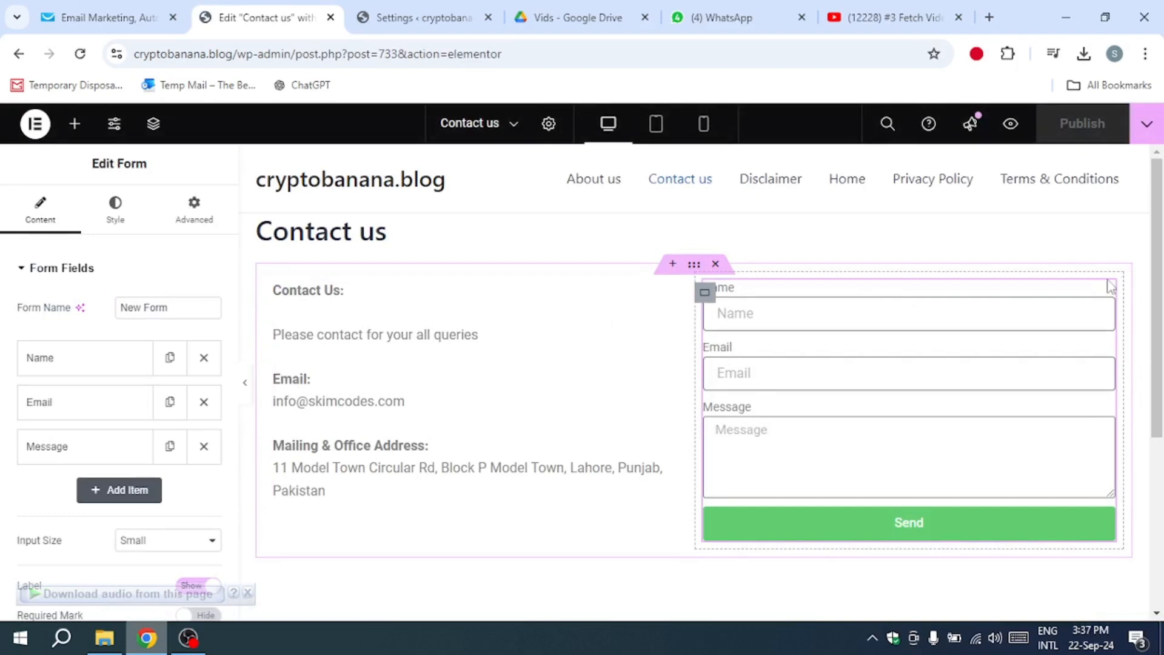
mouse_move(1108, 305)
scroll(65, 434, down, 4)
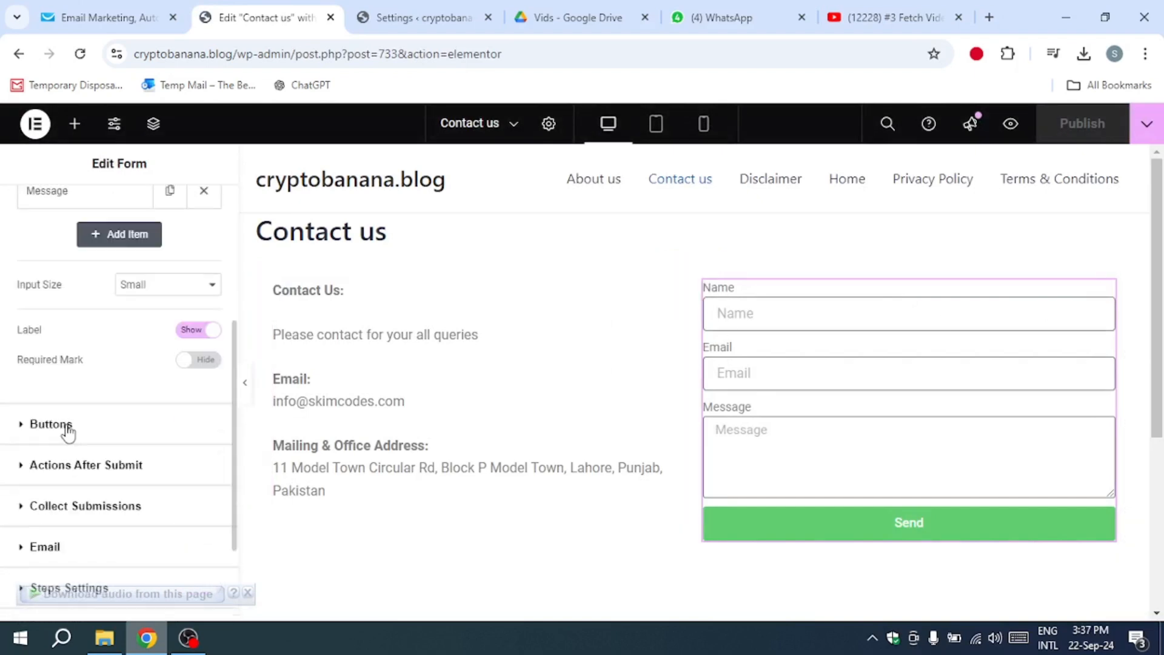
click(28, 467)
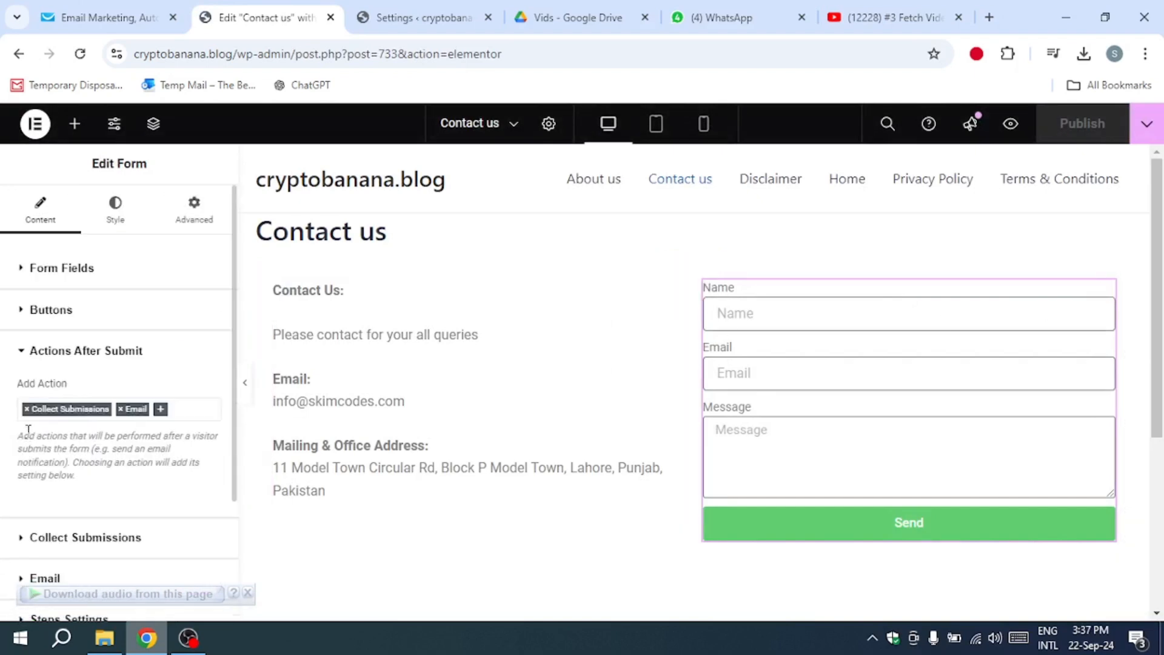
scroll(116, 357, down, 2)
click(166, 326)
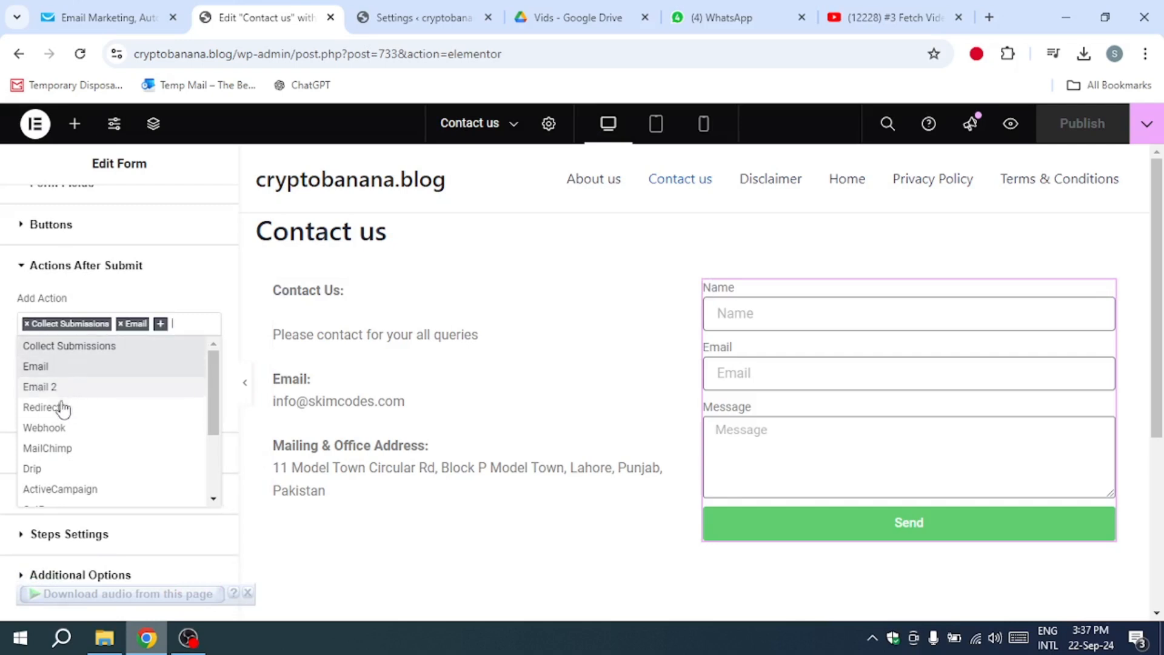
scroll(67, 419, down, 2)
scroll(69, 424, down, 1)
scroll(71, 422, up, 3)
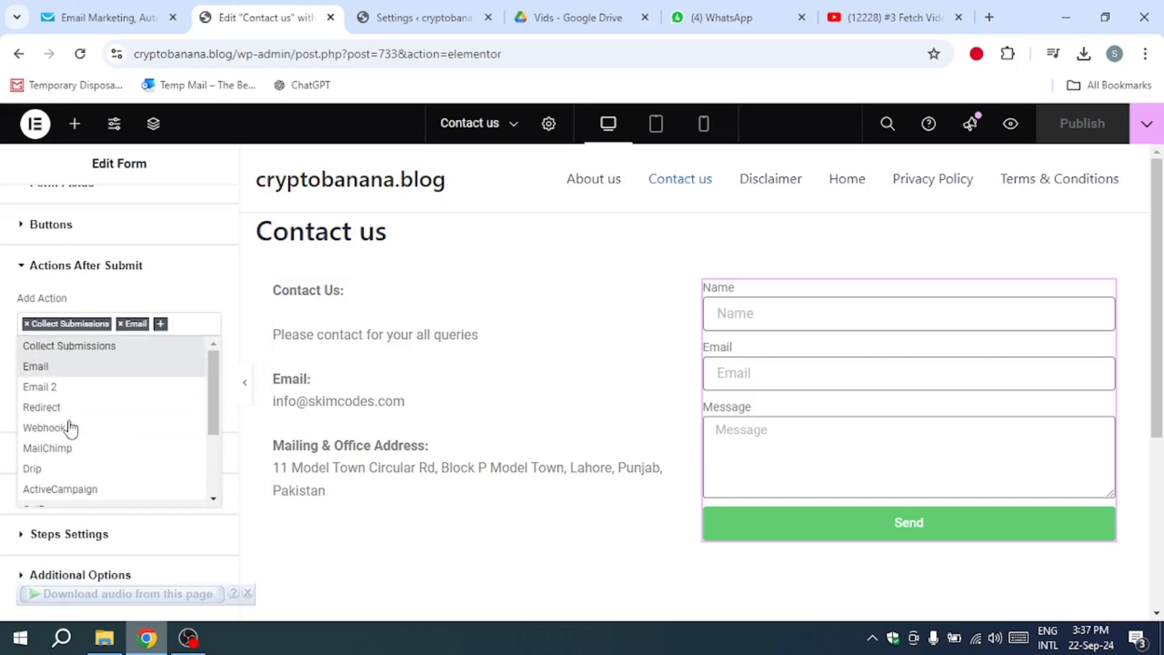
text(get)
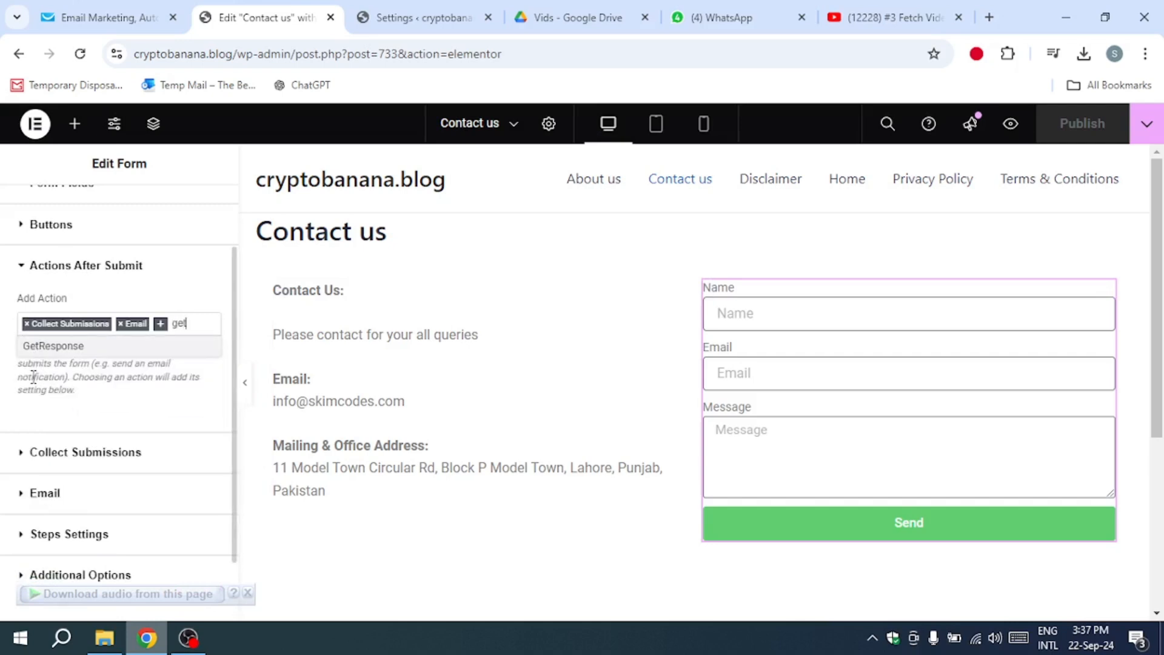
click(60, 347)
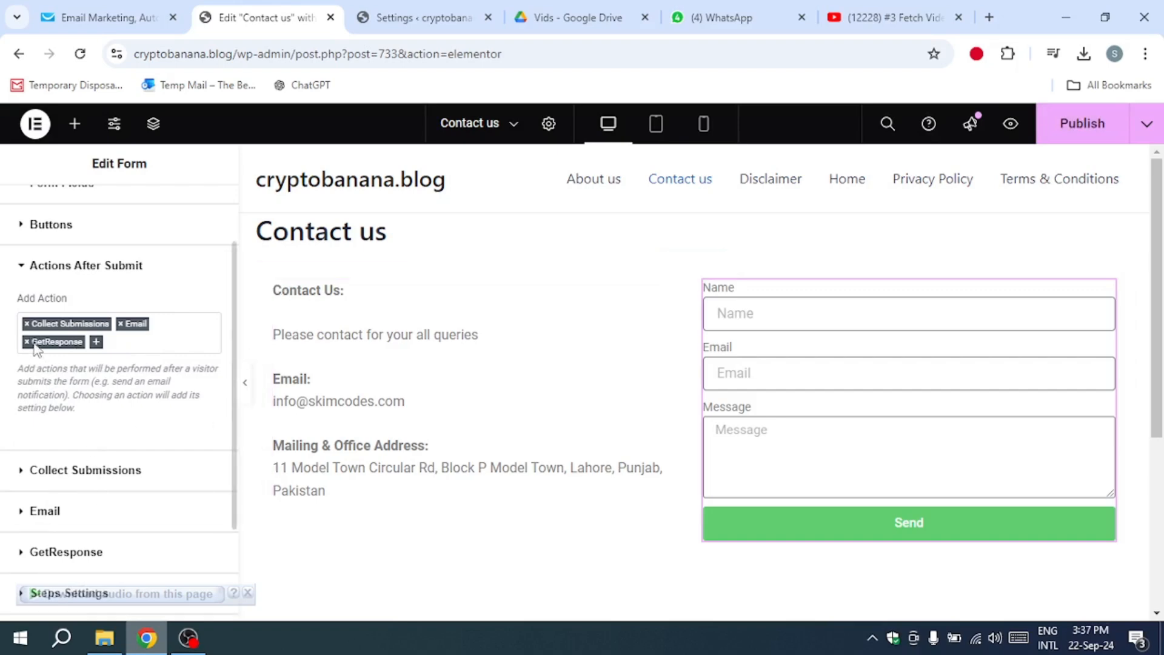
Step: Set the form's GetResponse API Key to Custom, paste the copied API key, and choose the account's contact list
click(9, 553)
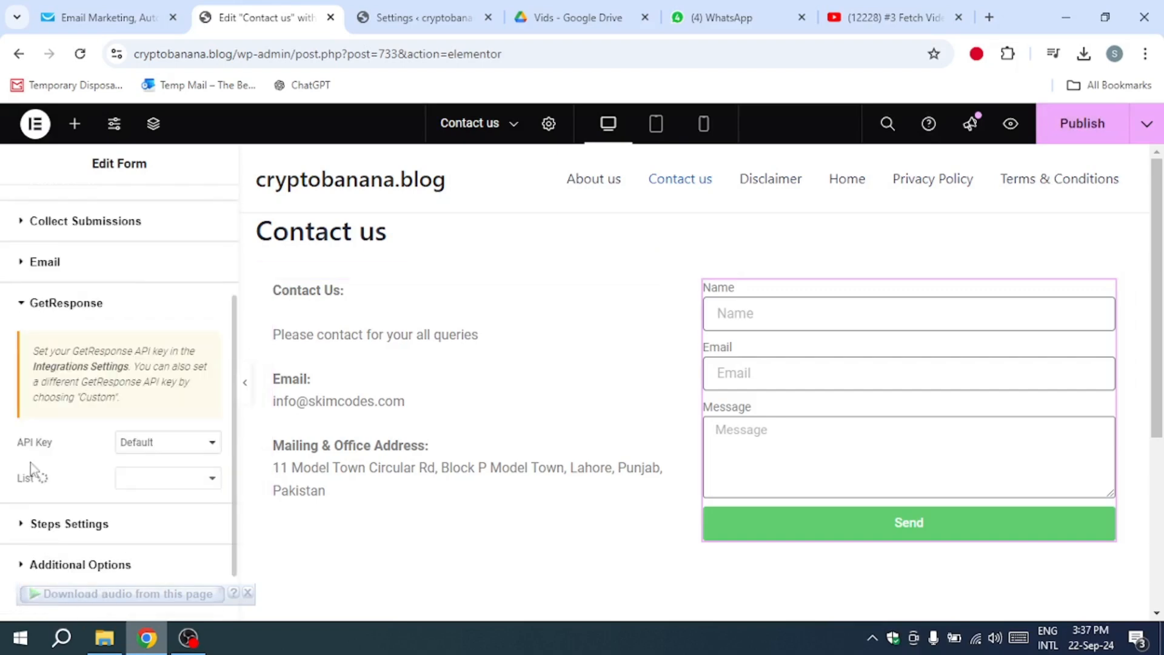
click(154, 446)
click(151, 485)
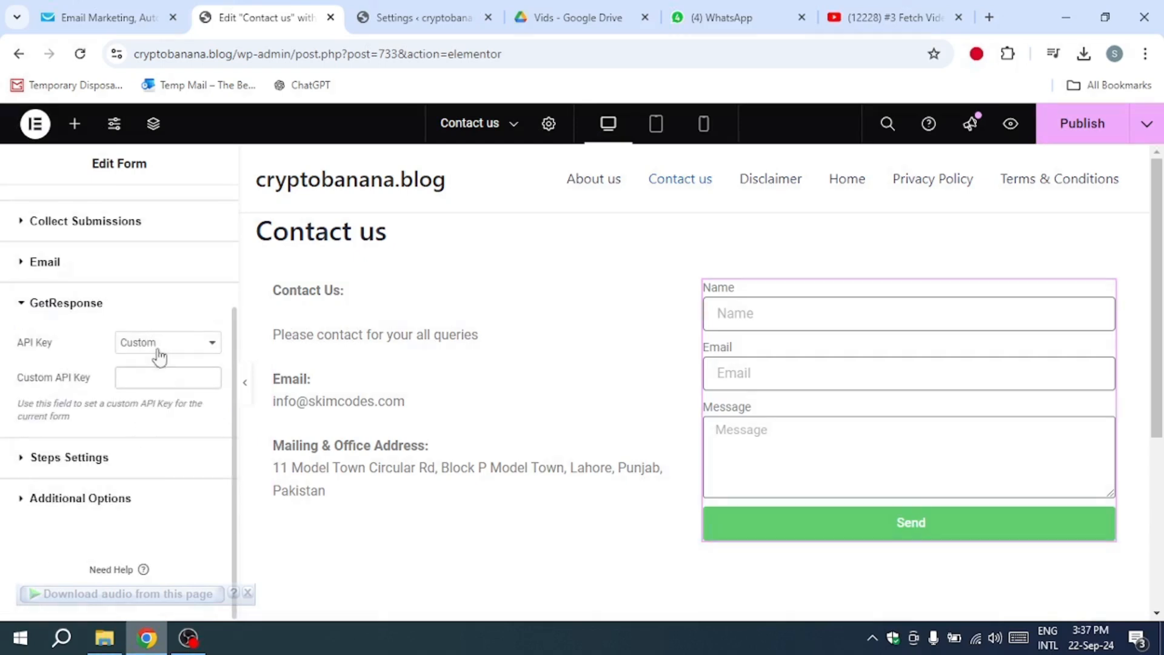
right_click(134, 381)
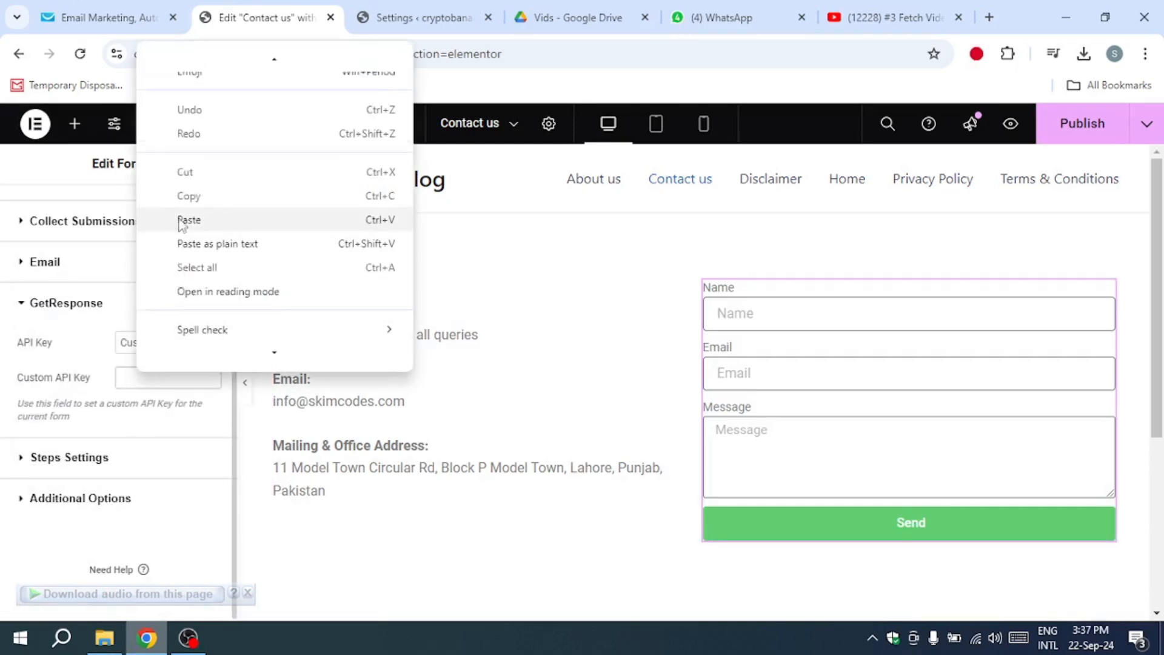
click(185, 220)
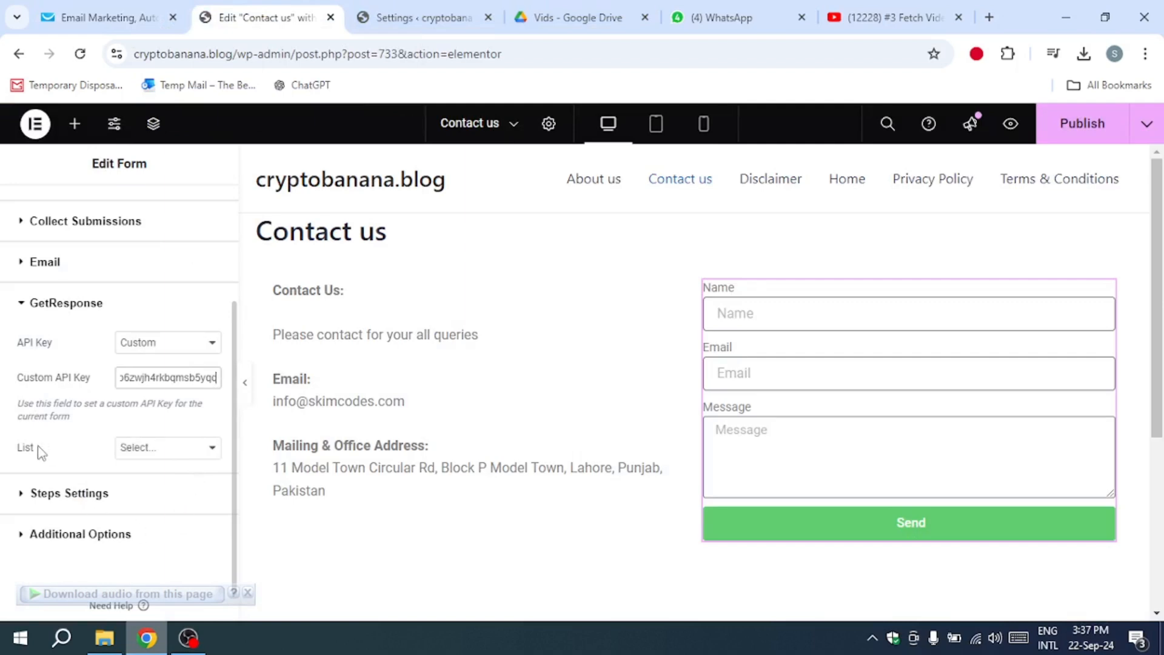
click(139, 452)
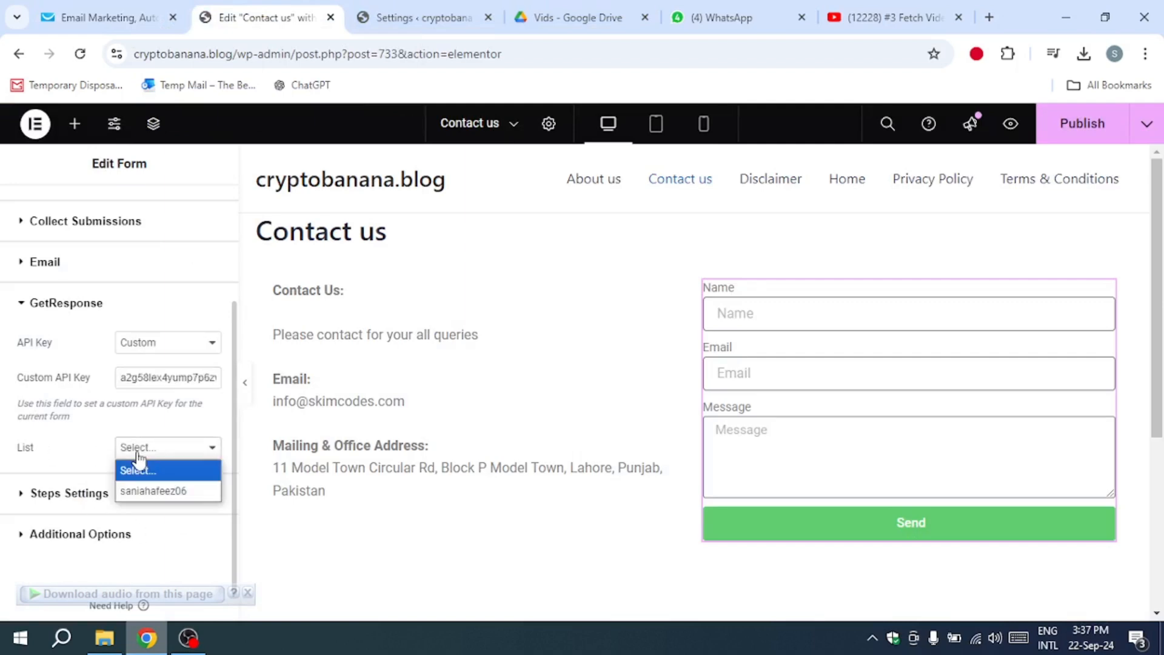
click(172, 491)
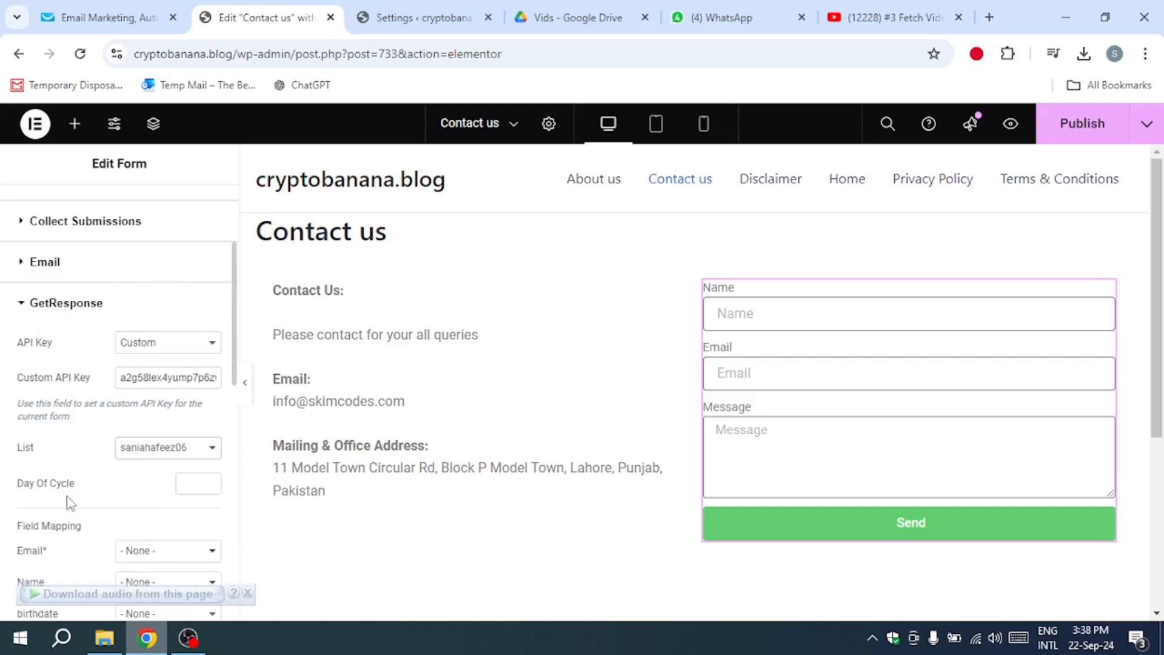
Step: Map GetResponse's Email and Name fields to the form's matching fields, and publish the Contact us page
scroll(70, 503, down, 3)
scroll(71, 424, down, 2)
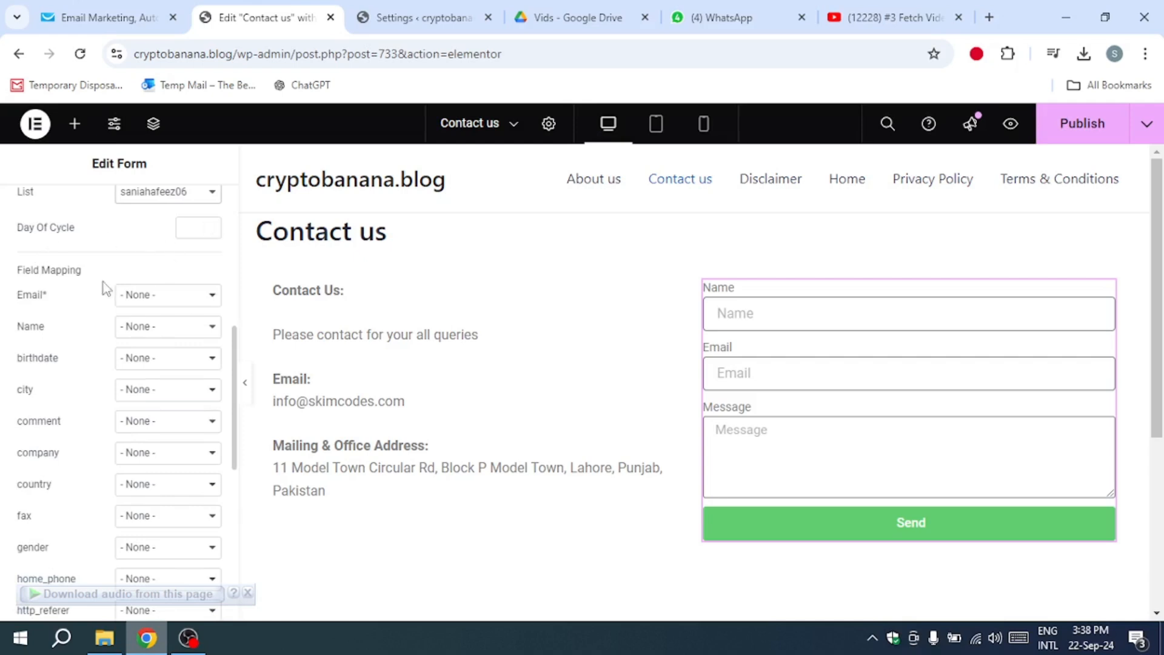
click(195, 302)
click(151, 336)
click(174, 329)
click(161, 371)
scroll(151, 424, down, 8)
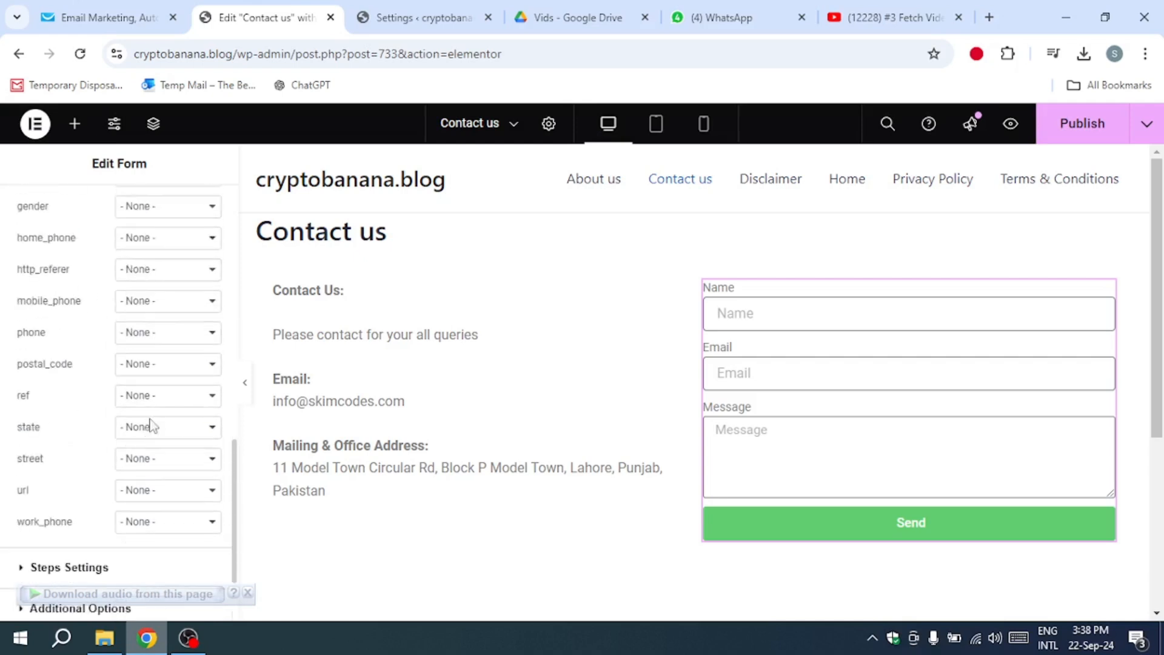
scroll(691, 388, down, 5)
click(1074, 130)
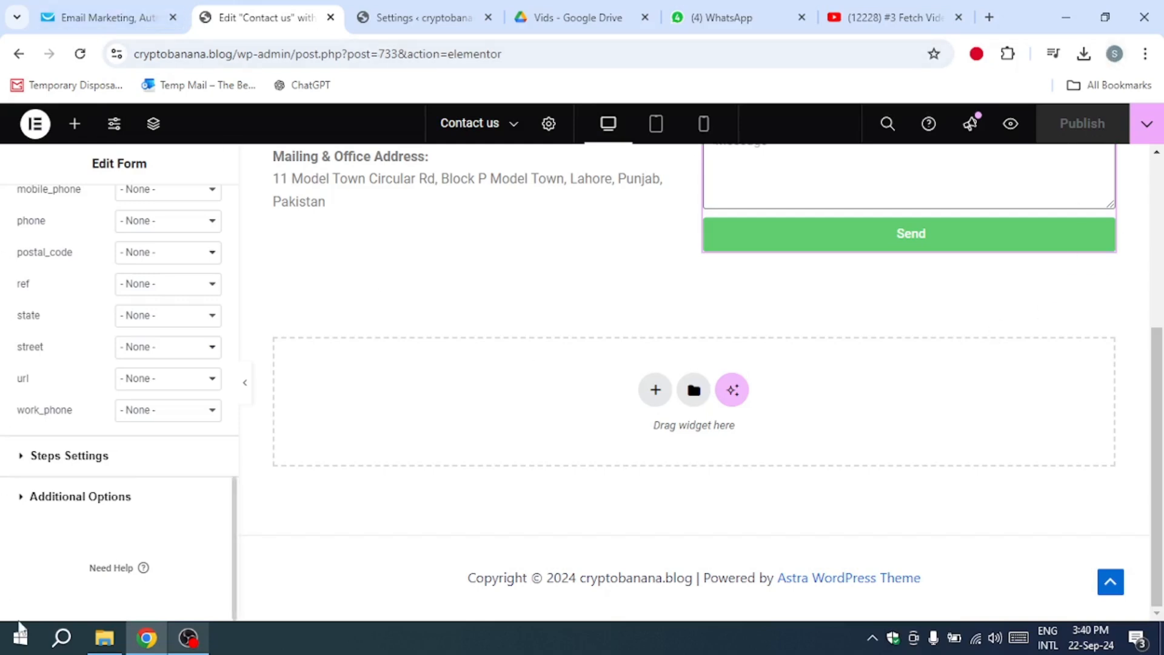
Step: Switch back to GetResponse and review the Zapier integration page and GetResponse's own integrations
click(70, 11)
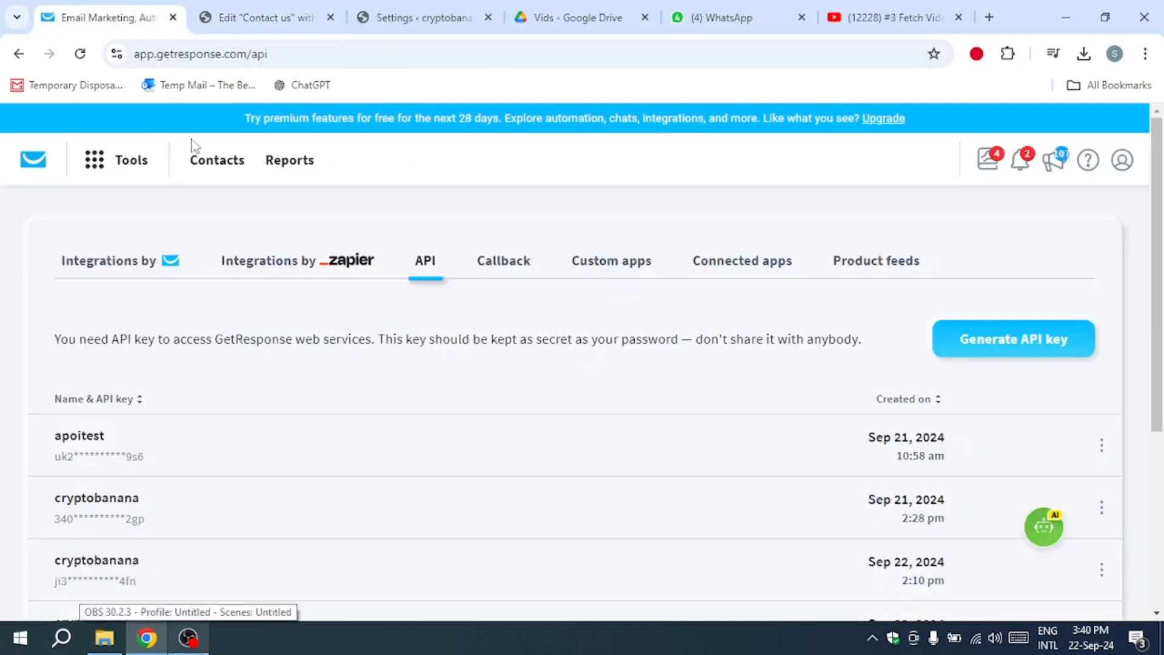
click(280, 262)
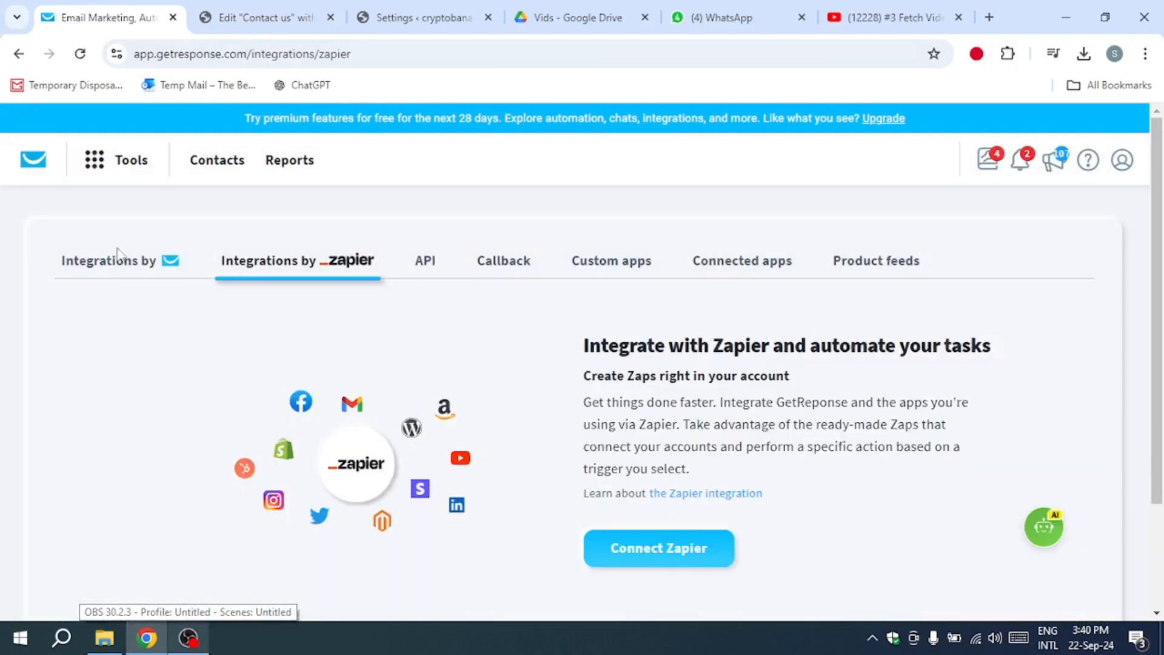
click(124, 262)
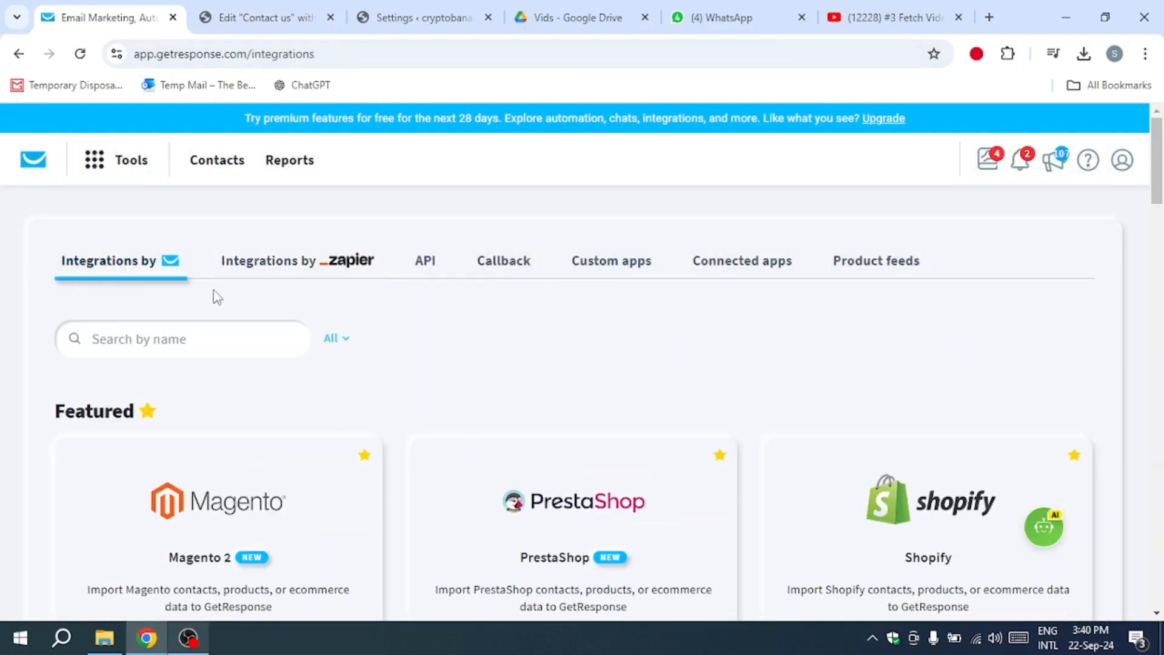